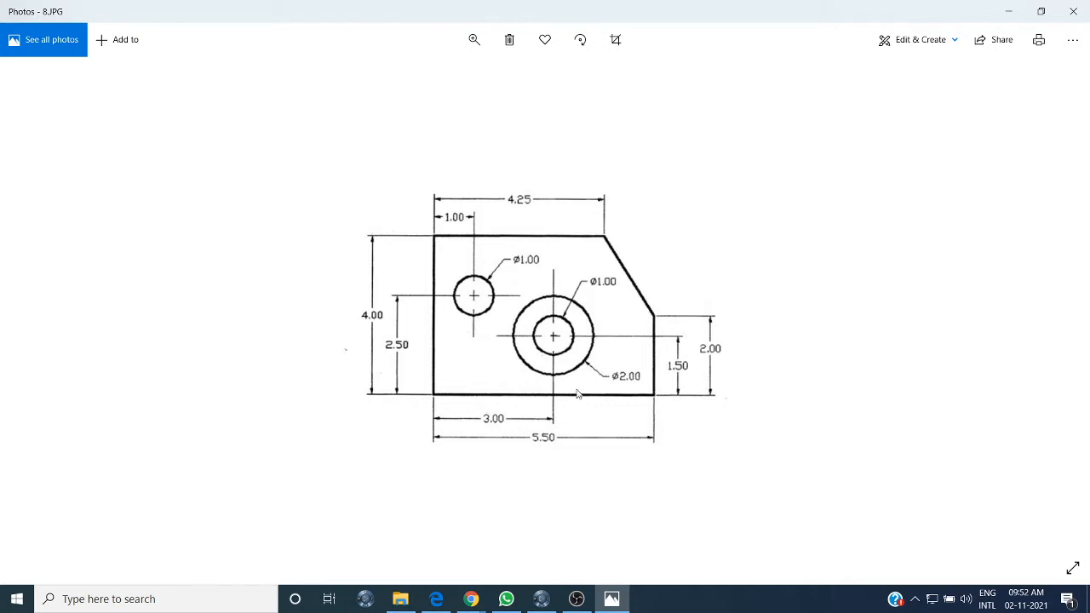
Switch to 3DEXPERIENCE and start the CATIA Part Design app with a new physical product
mouse_move(543, 596)
left_click(516, 453)
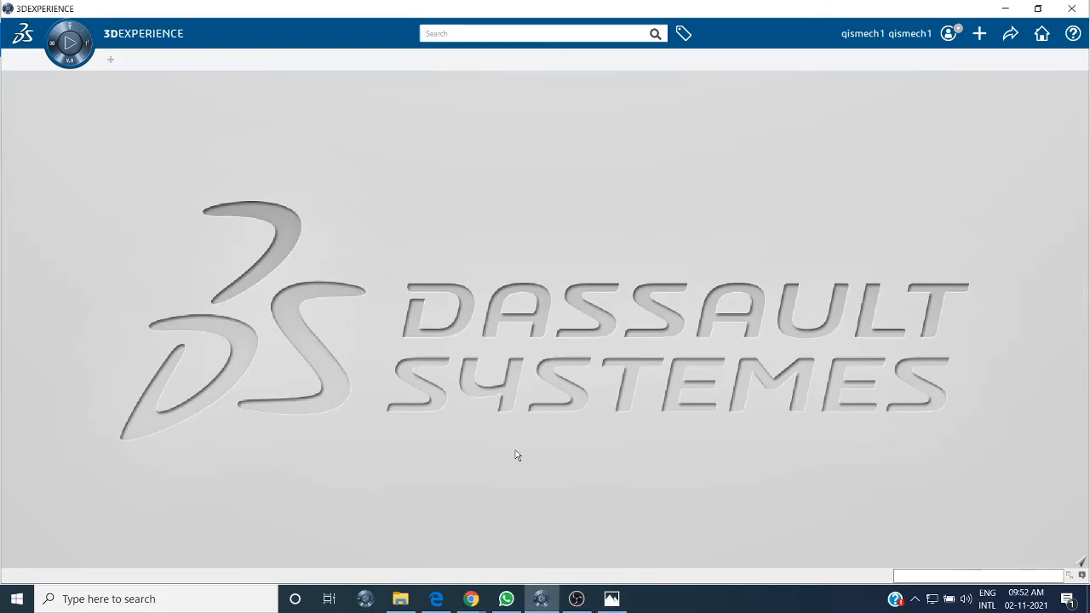
left_click(54, 51)
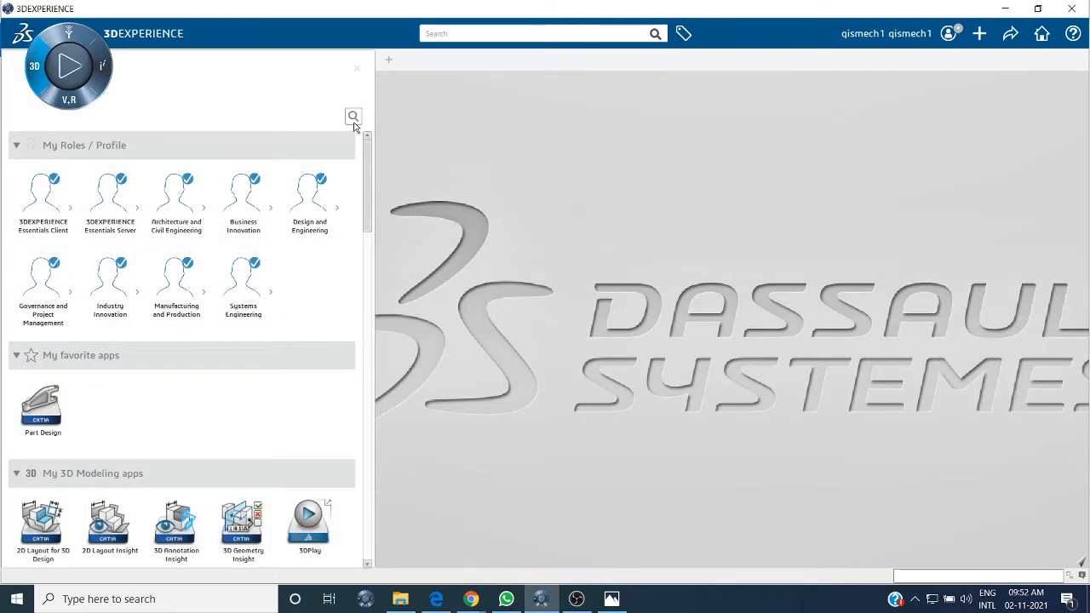
left_click(56, 407)
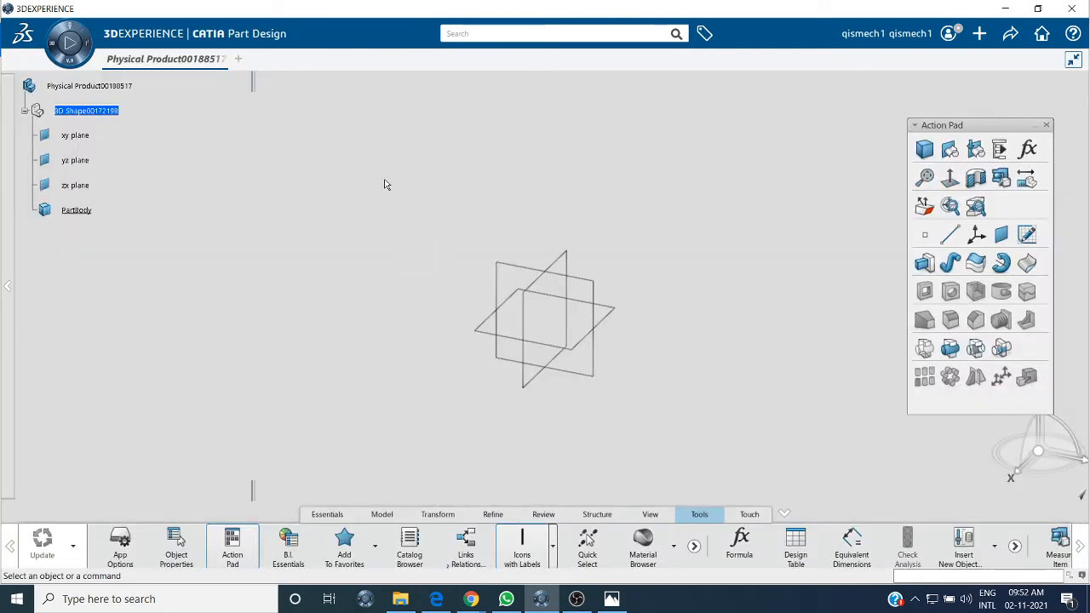
Select the xy, yz and zx reference planes together and hide them
left_click_drag(383, 181, 713, 502)
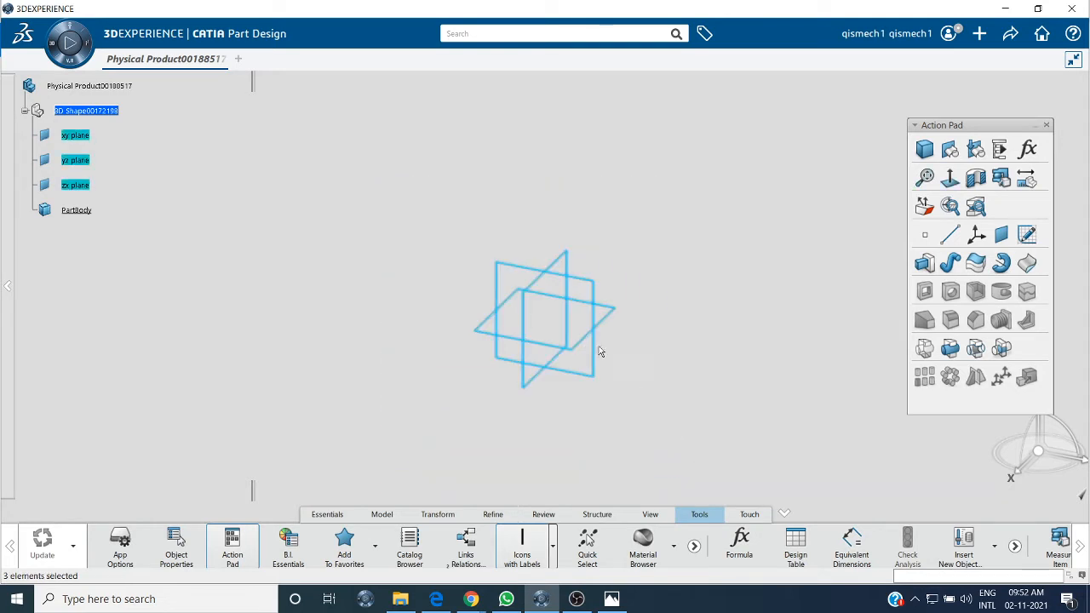
right_click(540, 274)
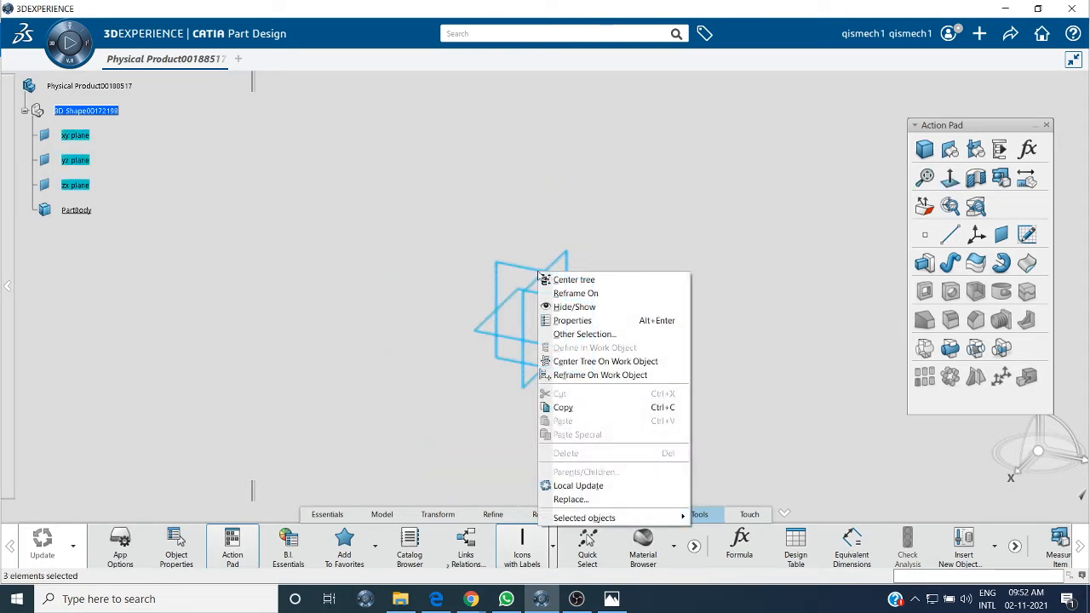
left_click(572, 309)
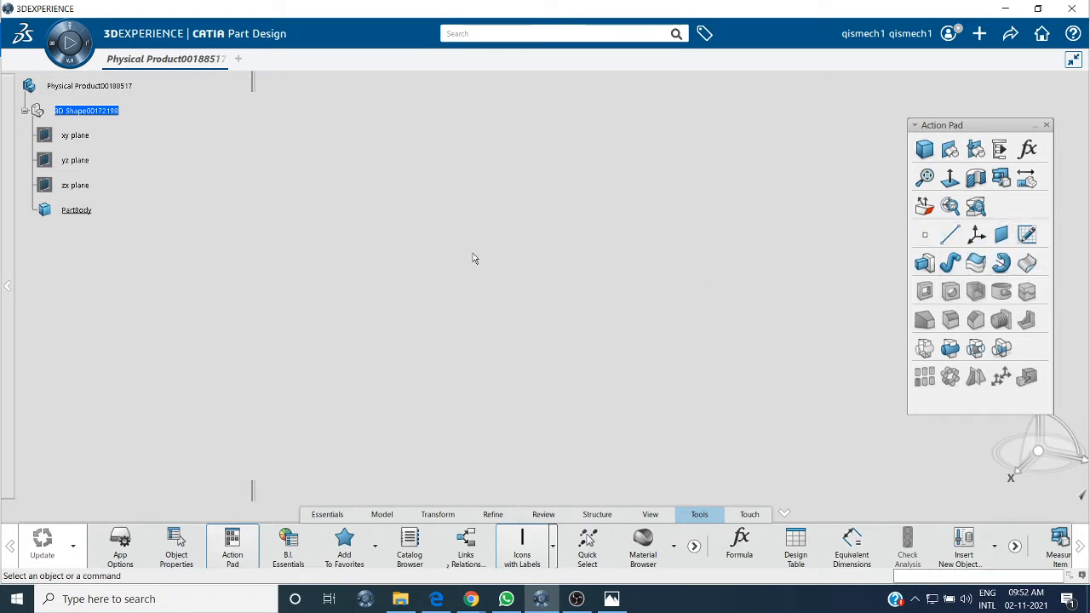
Create a point at the origin and a standard axis system with its origin on that point
left_click(925, 235)
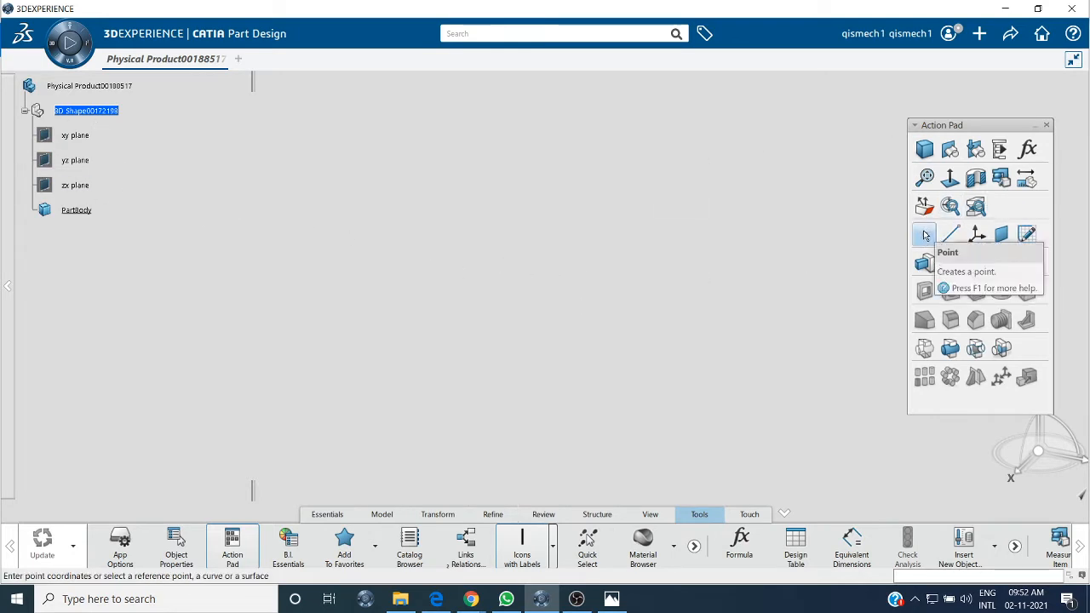
left_click(858, 282)
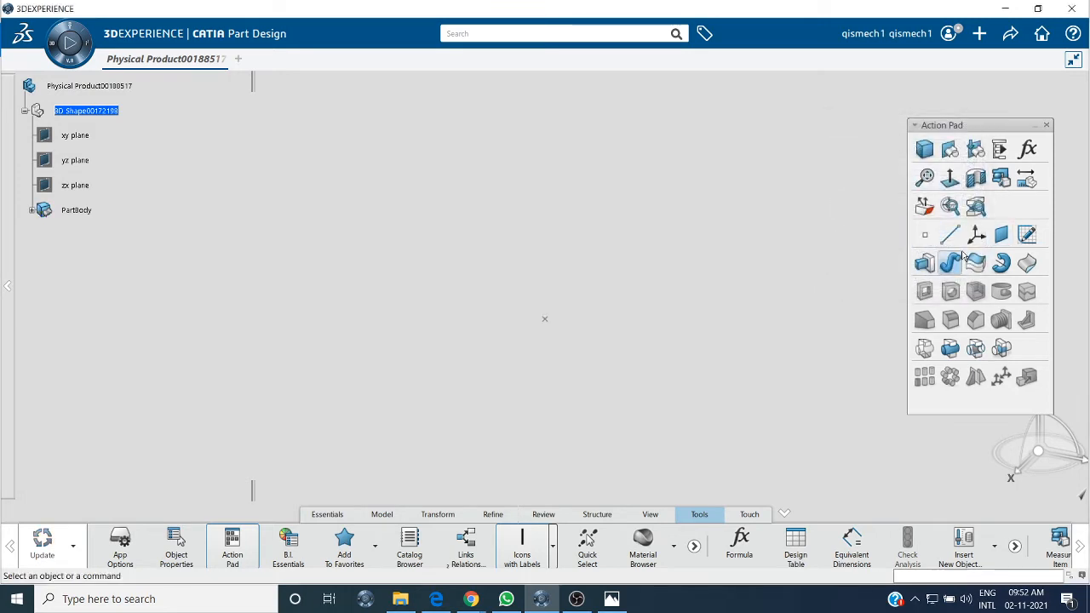
left_click(975, 236)
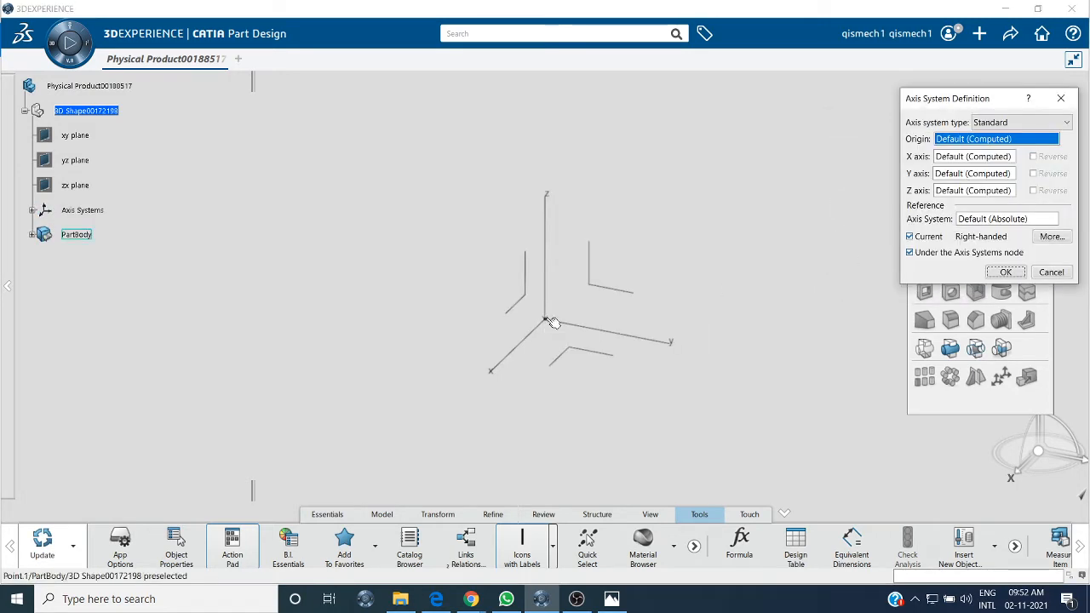
left_click(546, 321)
left_click(1004, 272)
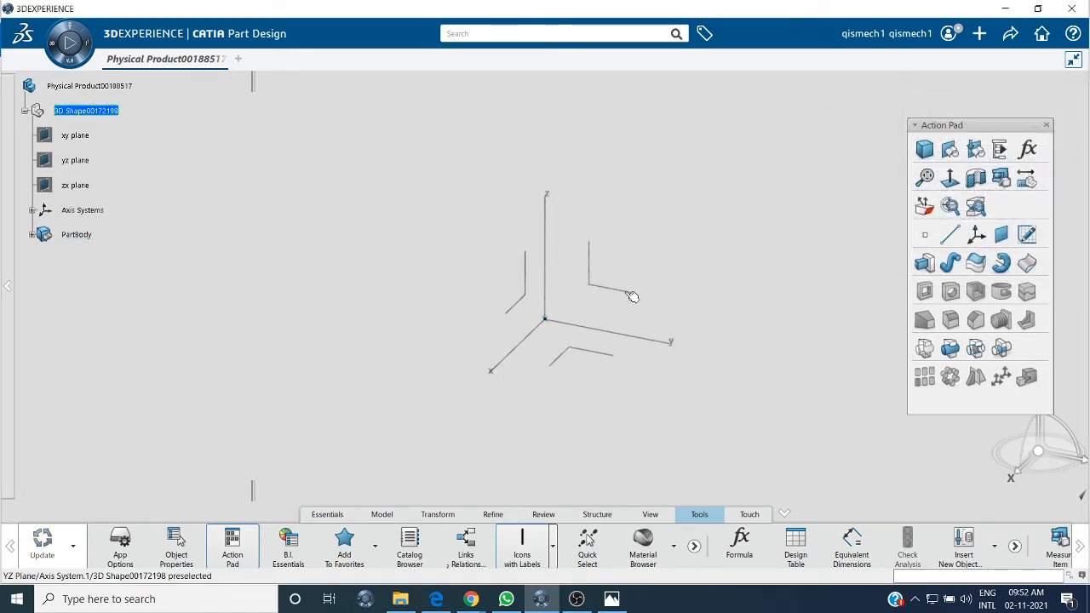
Start a sketch on the axis system's YZ plane and consult the plate dimensions in the 8.JPG drawing
left_click(632, 296)
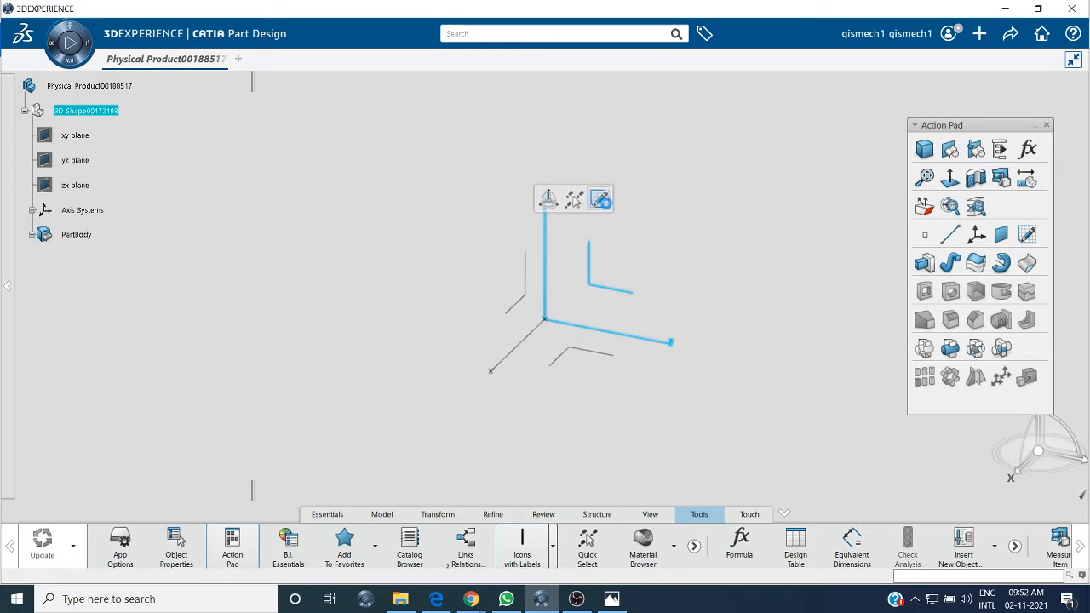
left_click(601, 199)
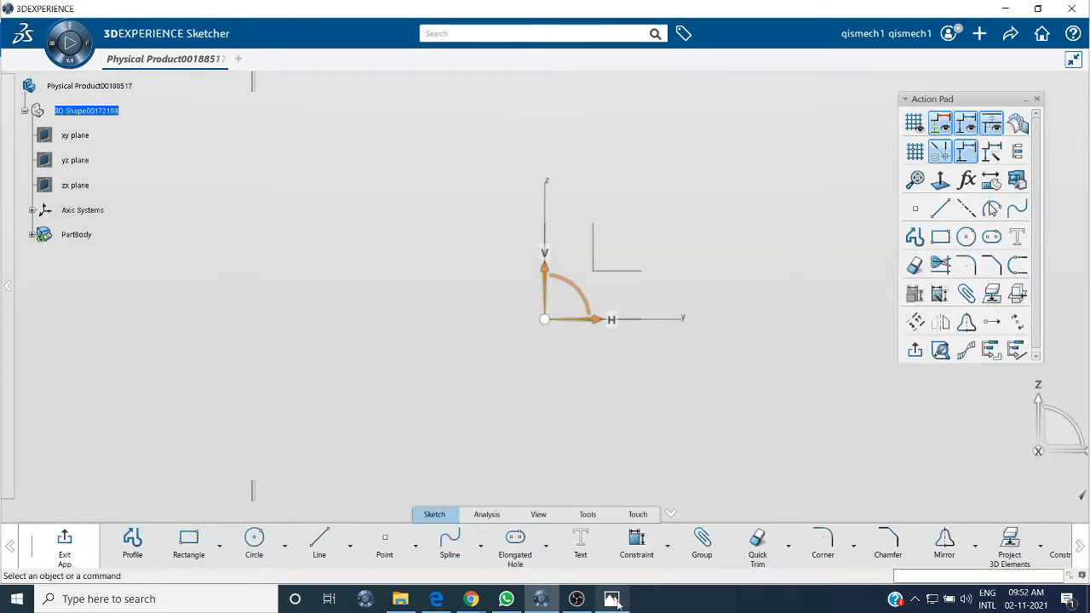
left_click(612, 599)
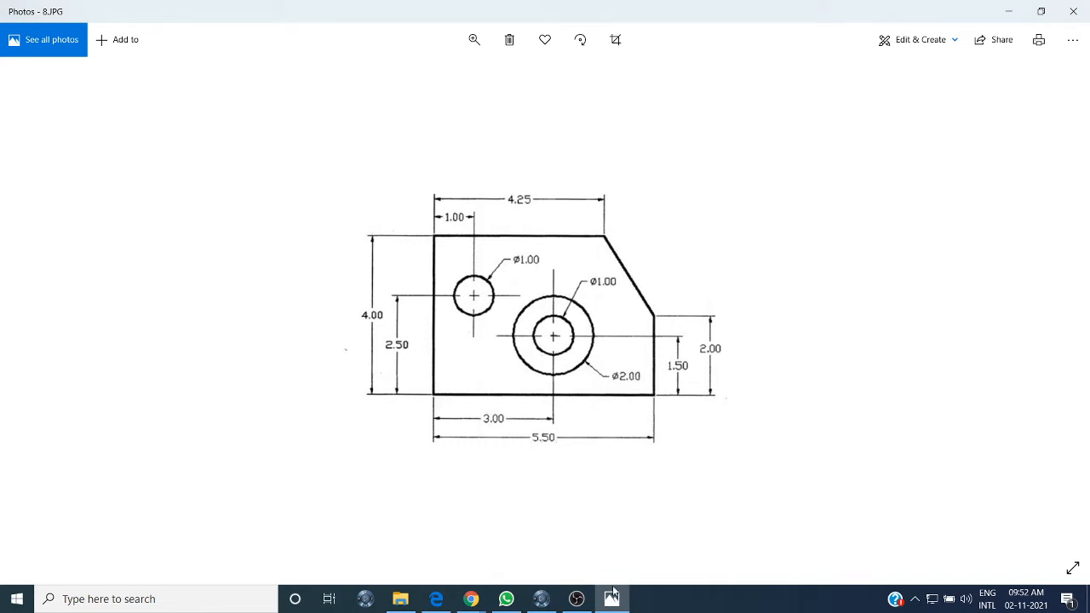
mouse_move(547, 602)
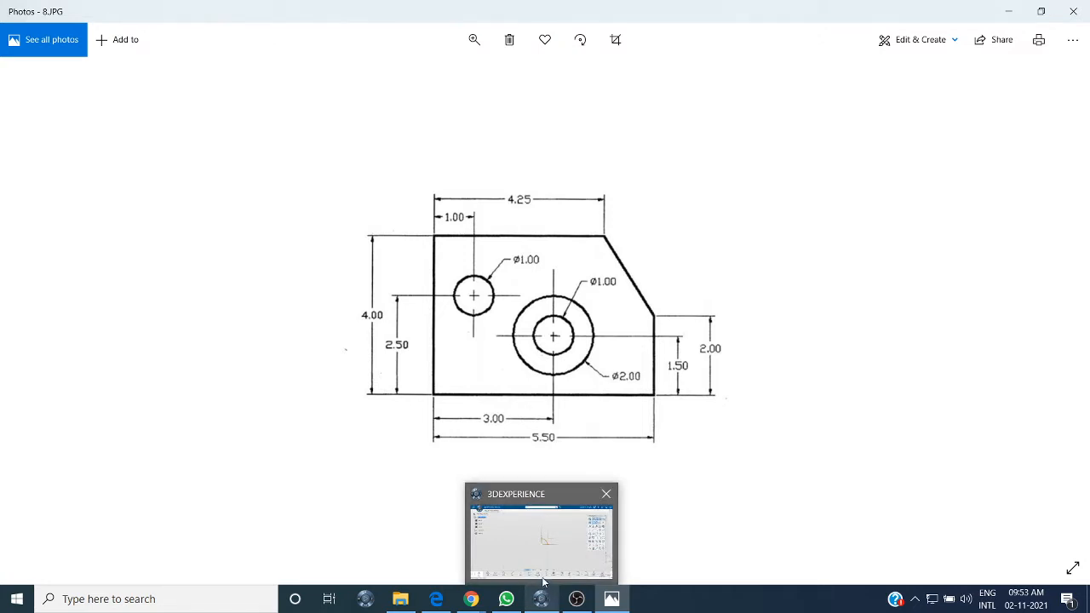
left_click(545, 568)
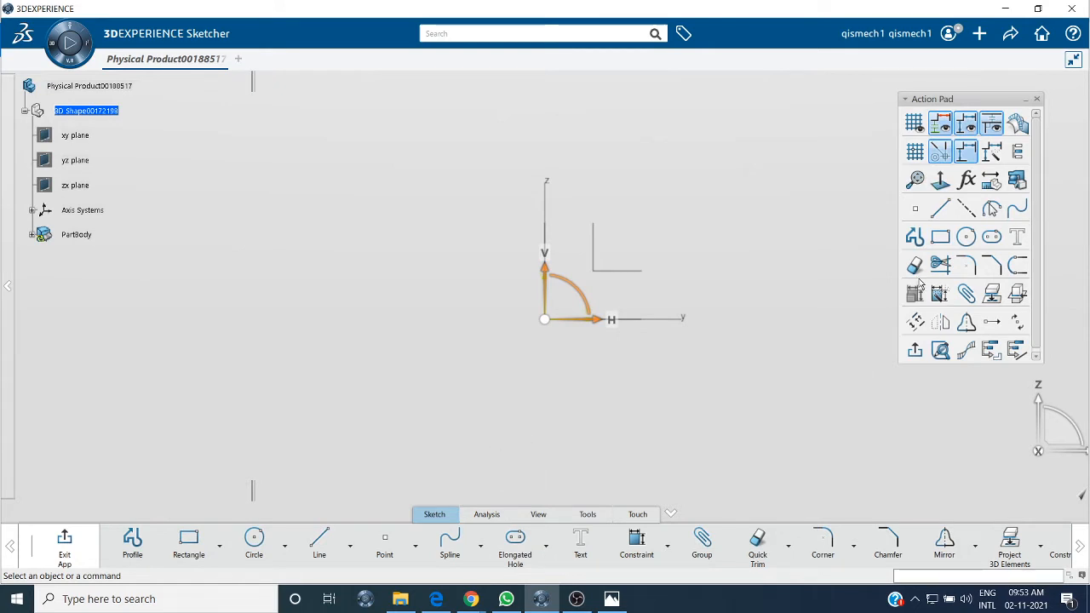
Draw a horizontal line from the sketch origin along the H axis and constrain its length to 5.5 mm
left_click(940, 209)
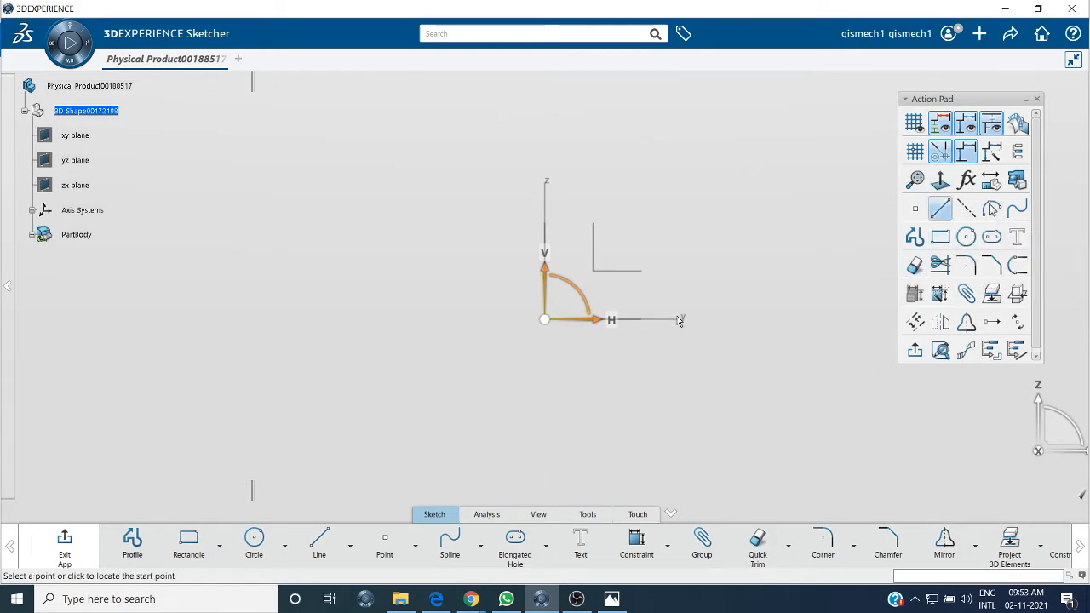
left_click(546, 320)
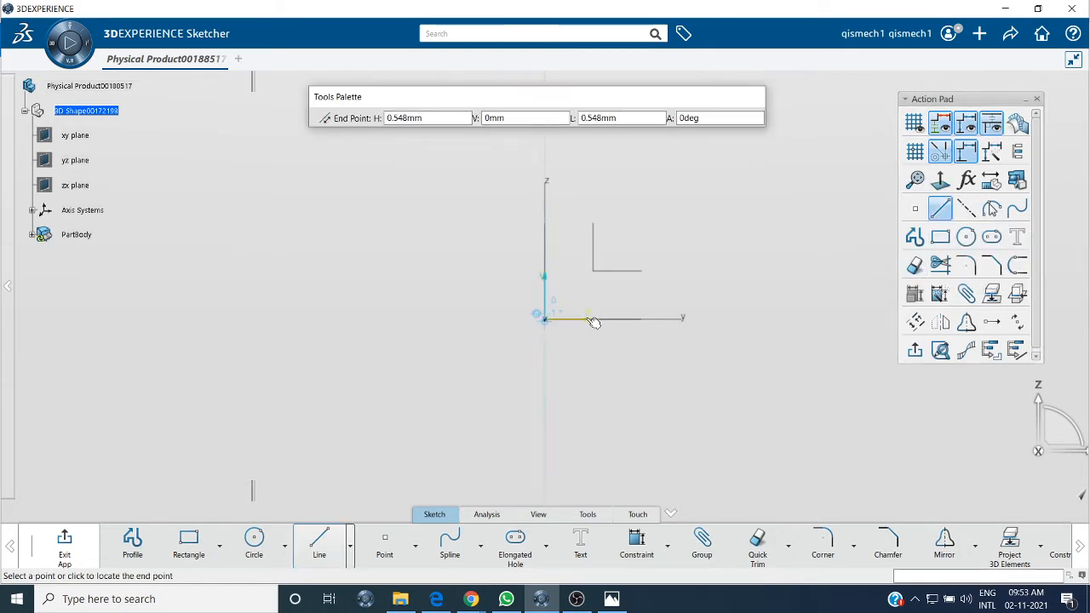
left_click(756, 320)
left_click(757, 224)
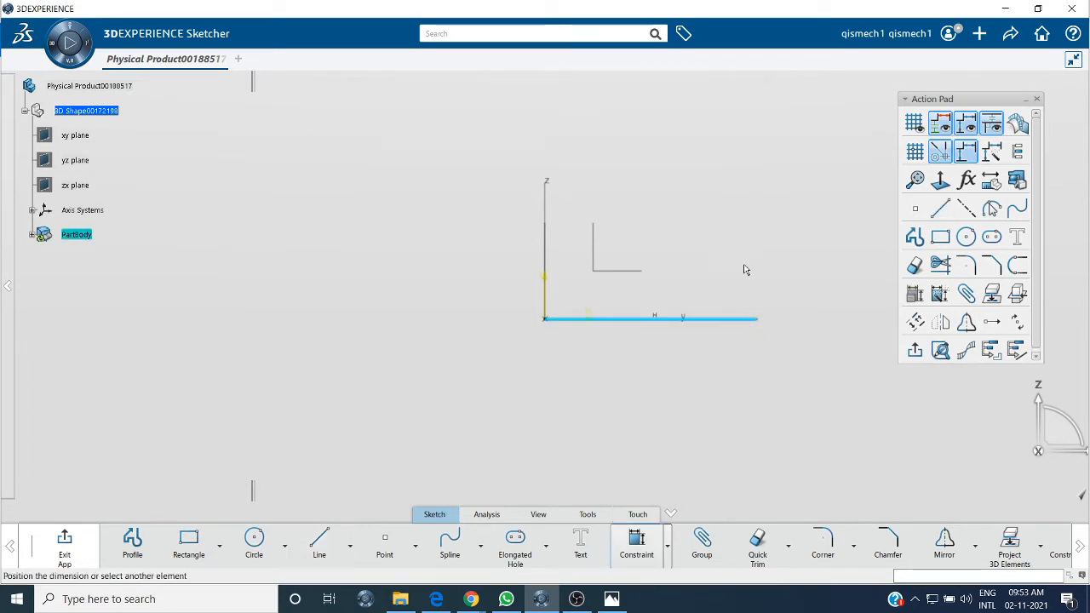
left_click(639, 350)
type("5")
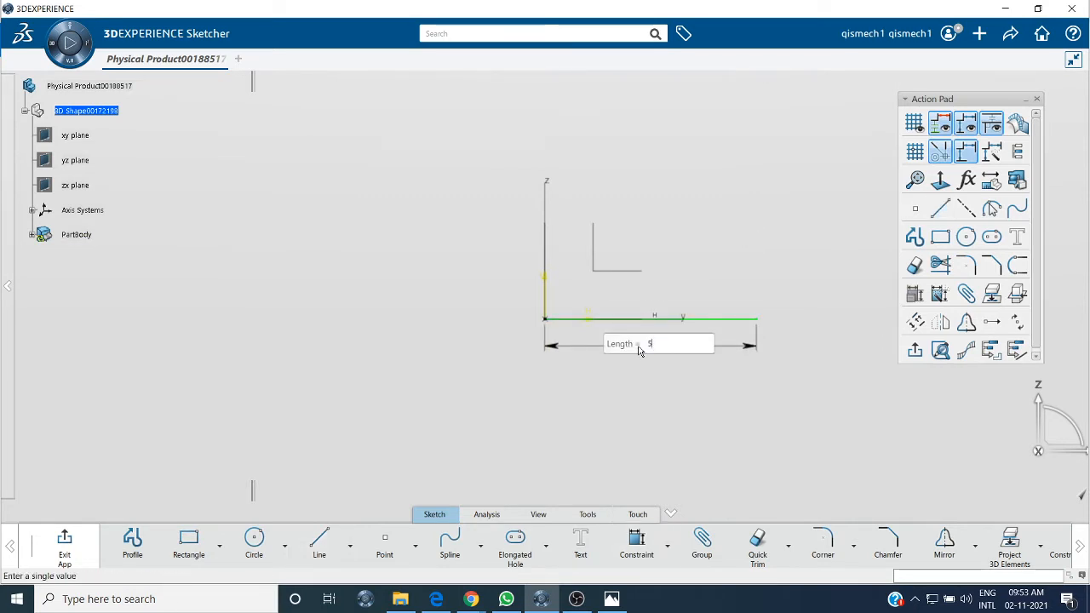
type(".5")
key("Return")
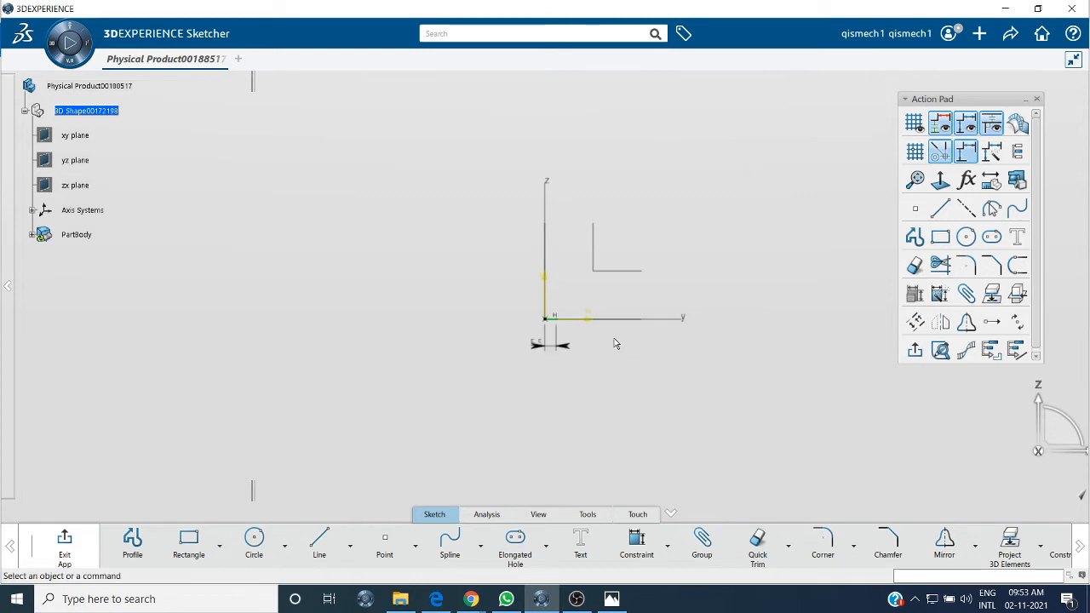
Reposition the base line's length dimension so that it sits closer beneath the line
left_click_drag(547, 347, 547, 330)
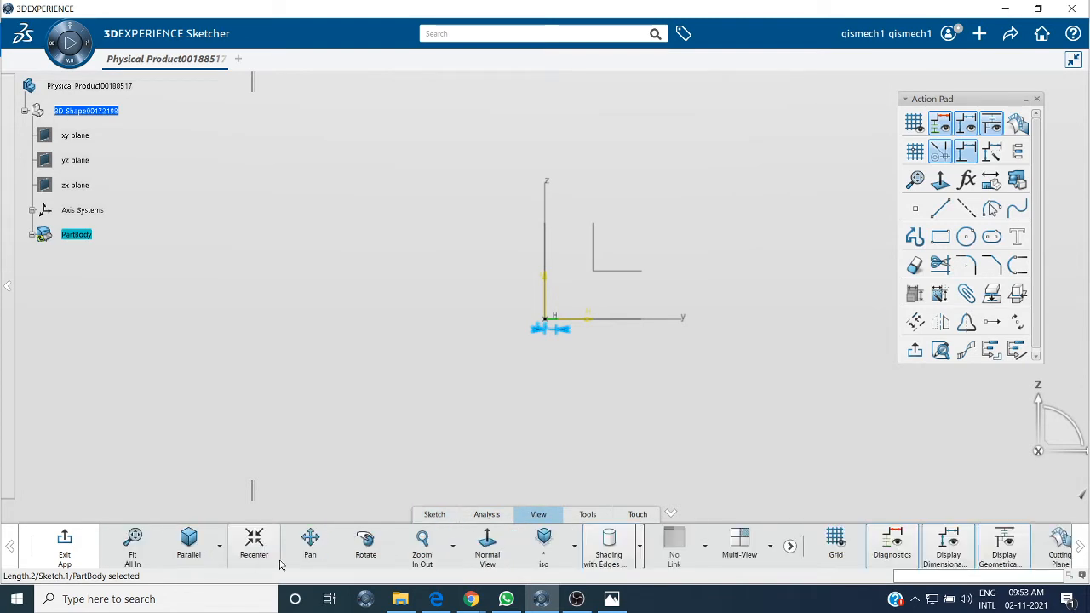
left_click(141, 552)
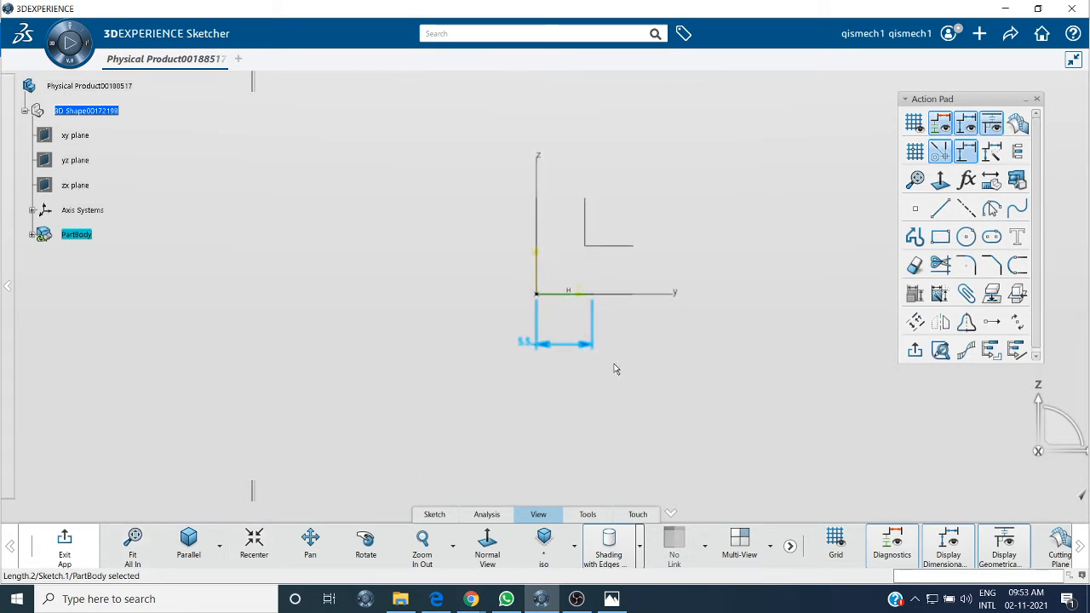
left_click(523, 375)
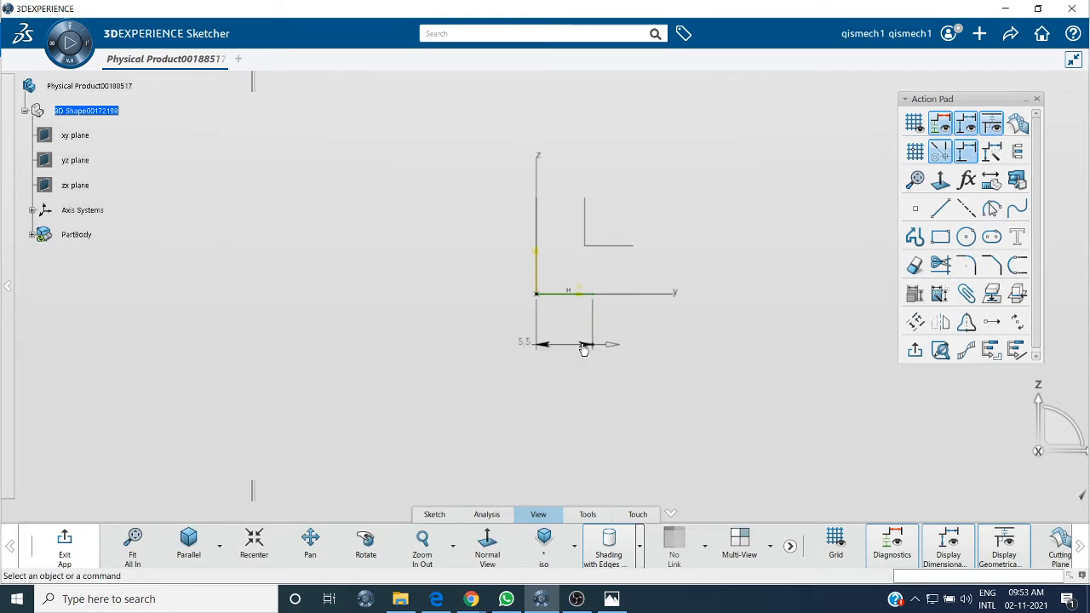
left_click_drag(584, 350, 594, 316)
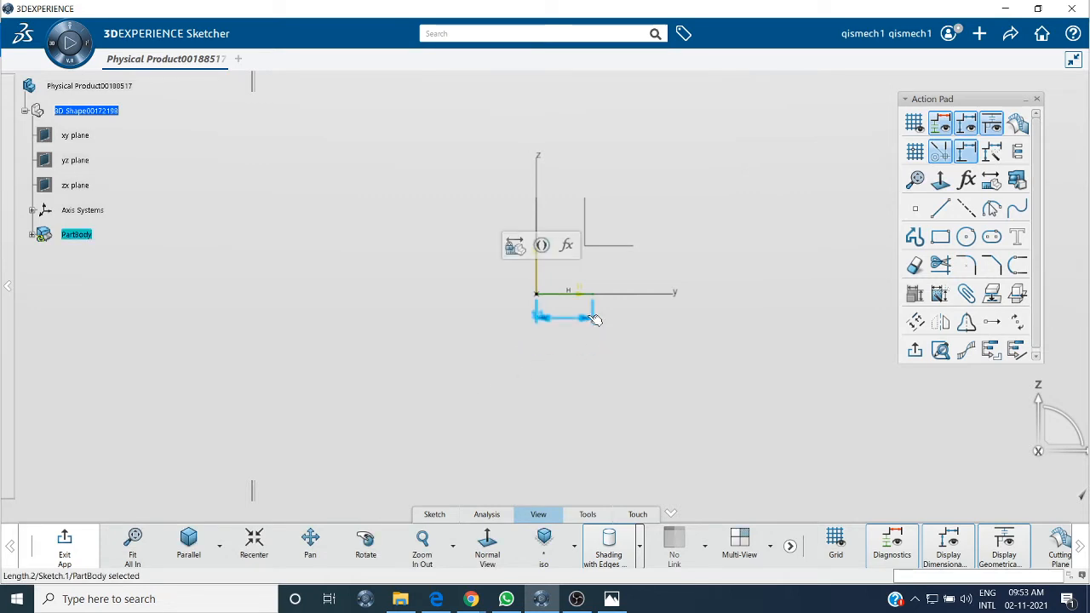
Magnify the area around the dimensioned base line and centre it in the sketch view
left_click(141, 547)
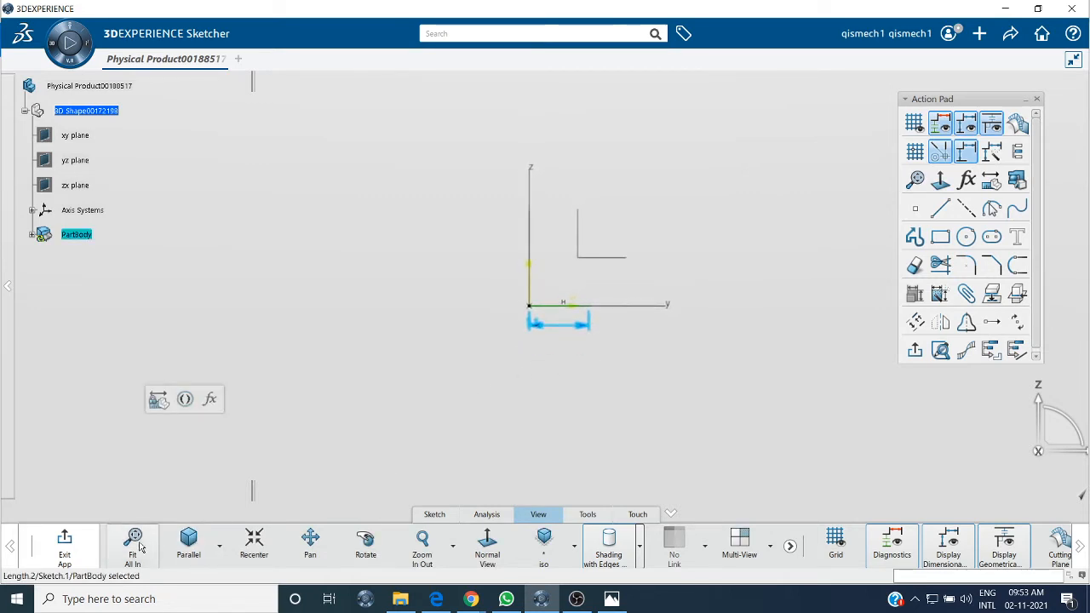
left_click(454, 543)
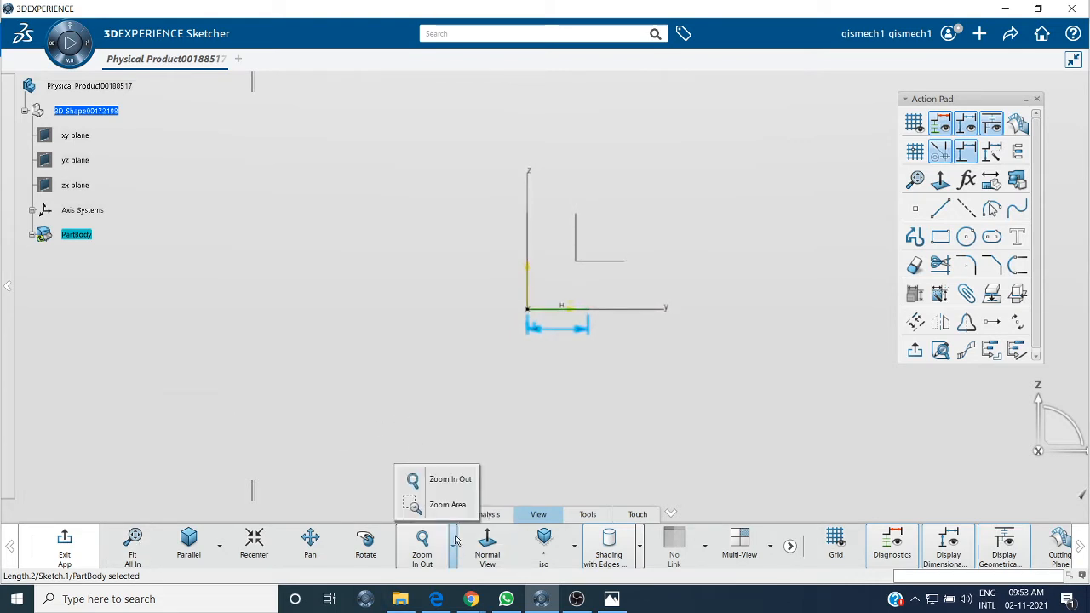
left_click(447, 504)
left_click_drag(468, 275, 662, 380)
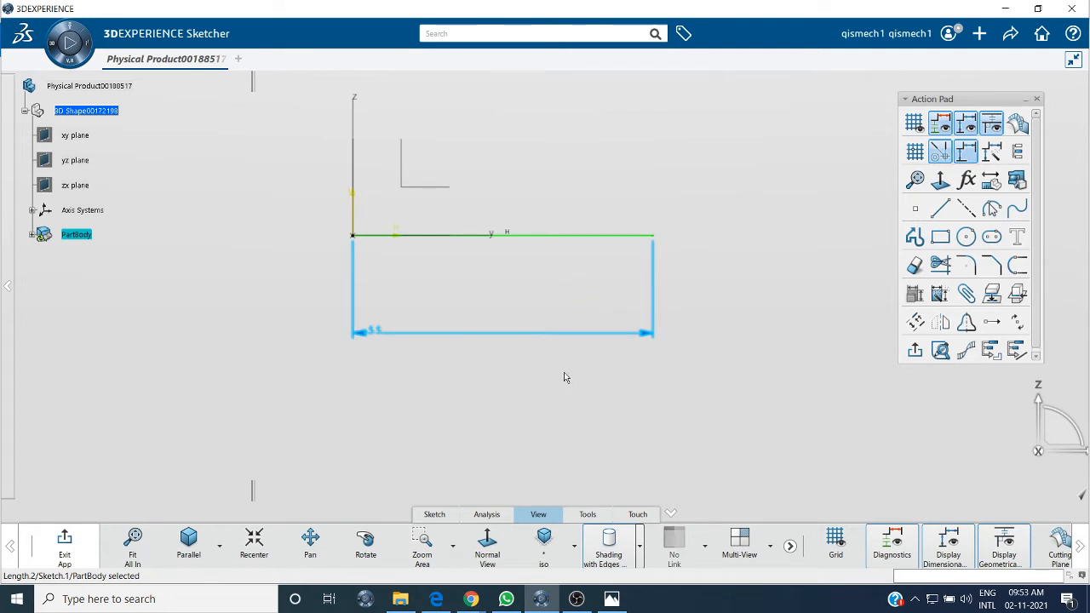
middle_click_drag(564, 374, 611, 481)
left_click(739, 263)
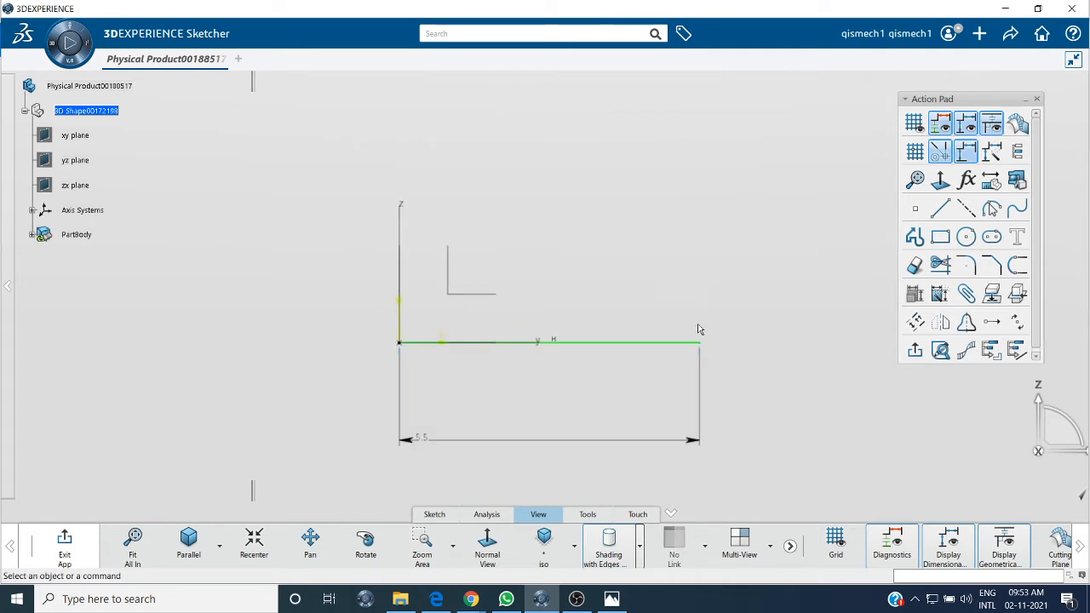
left_click(310, 541)
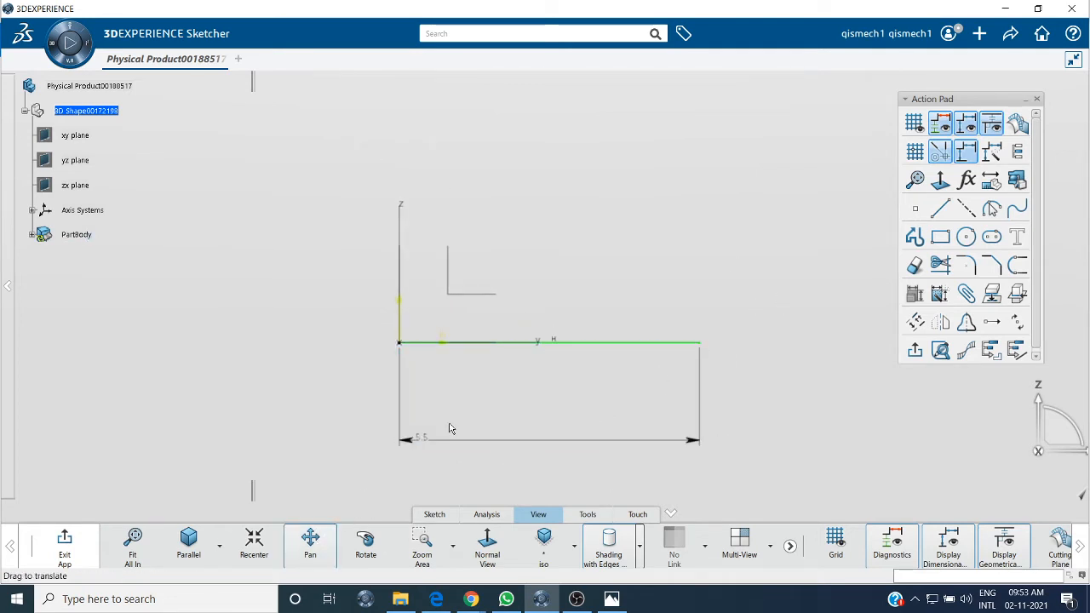
mouse_move(511, 397)
left_mouse_down()
mouse_move(384, 386)
mouse_move(521, 384)
left_mouse_up()
key("Escape")
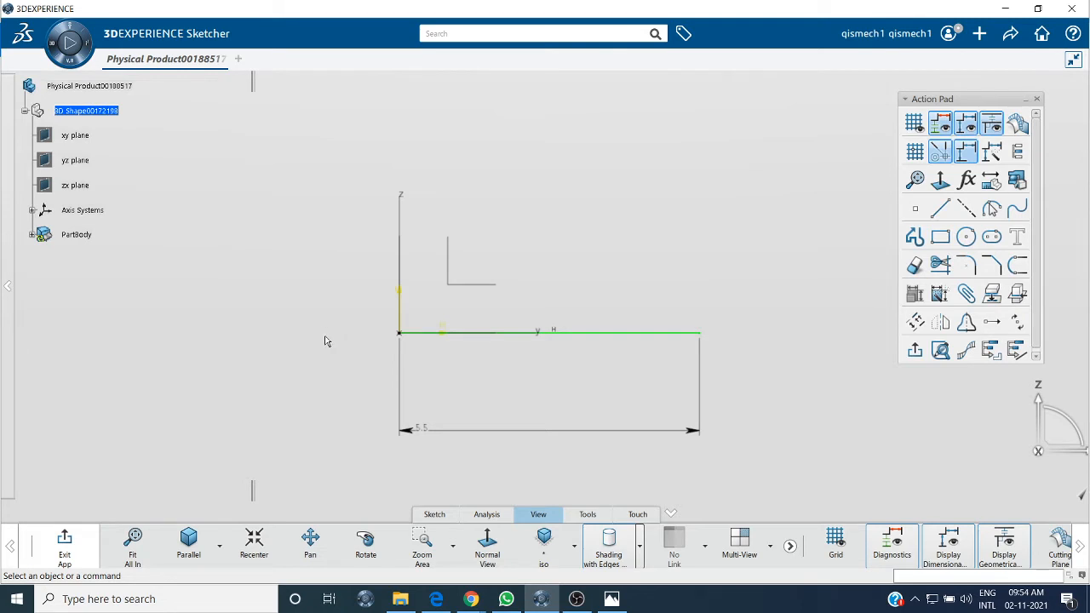
middle_click_drag(325, 341, 342, 379)
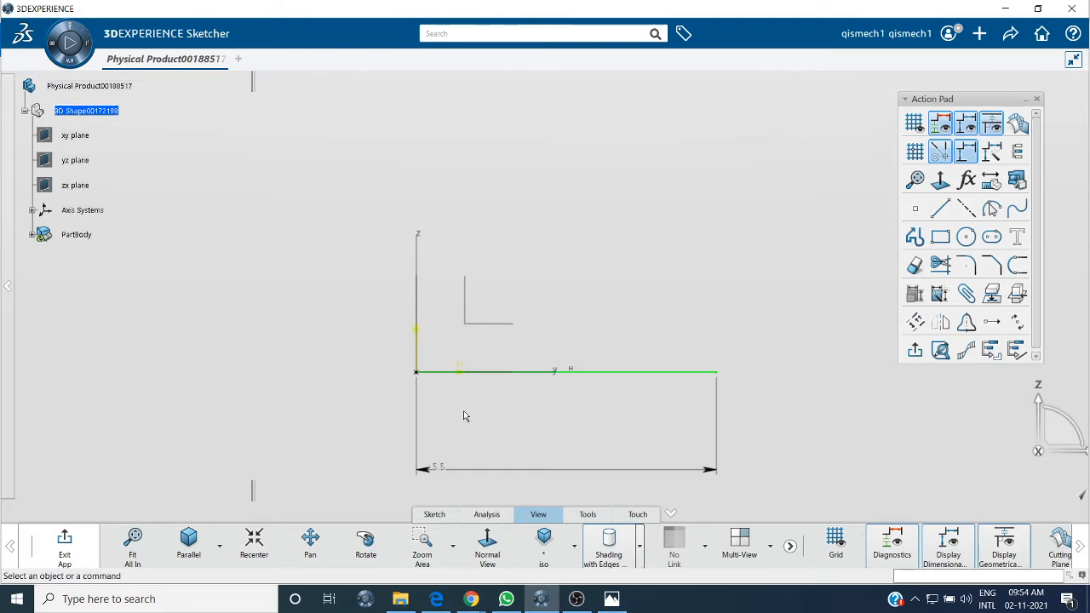
Draw a vertical line up from the sketch origin along the V axis and constrain its length to 4 mm
left_click(610, 600)
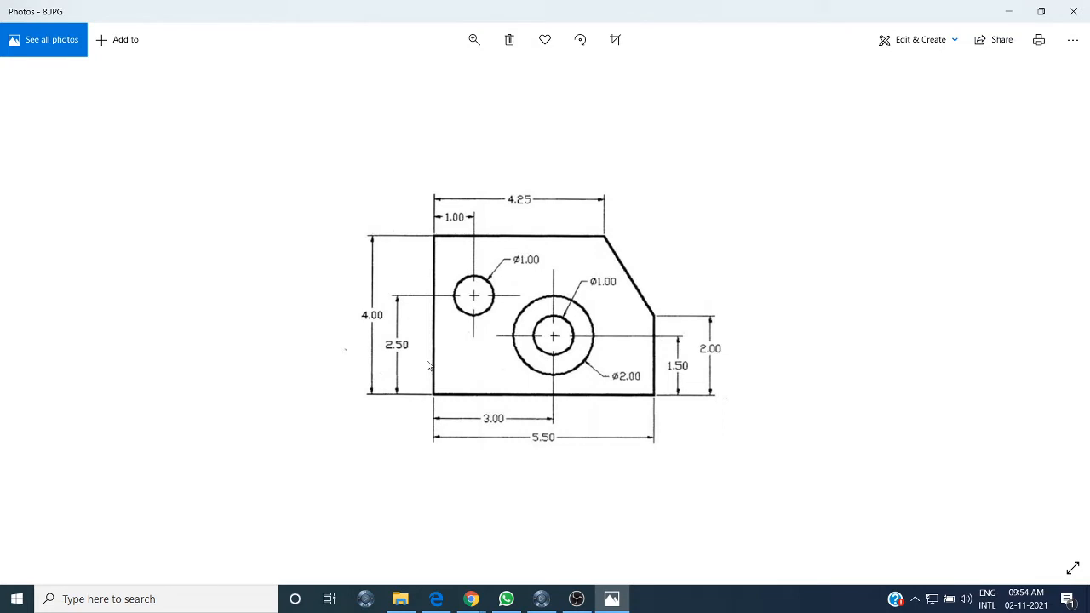
left_click(540, 599)
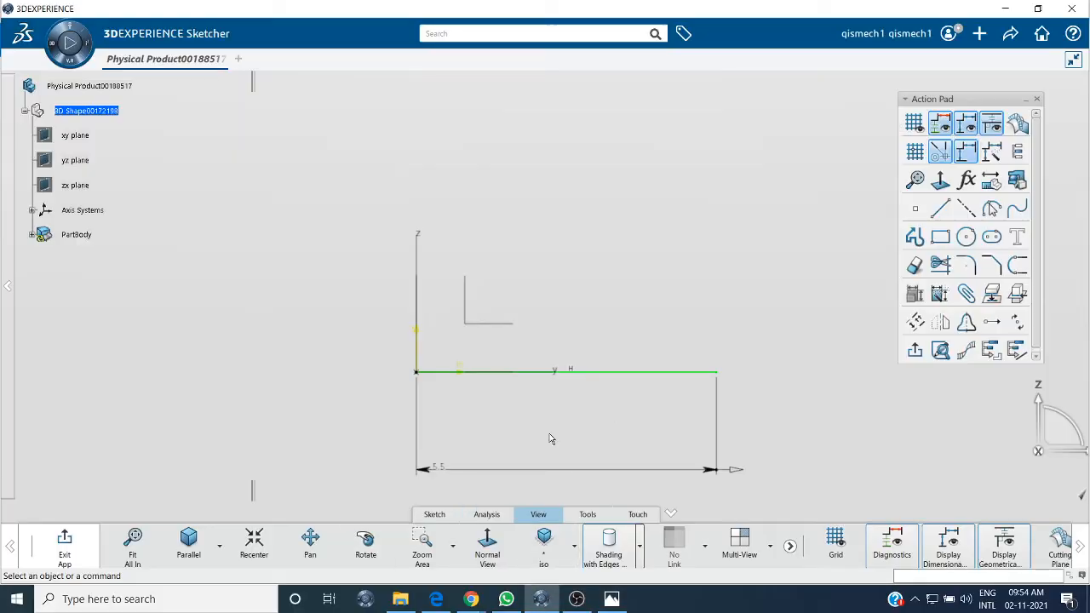
left_click(940, 209)
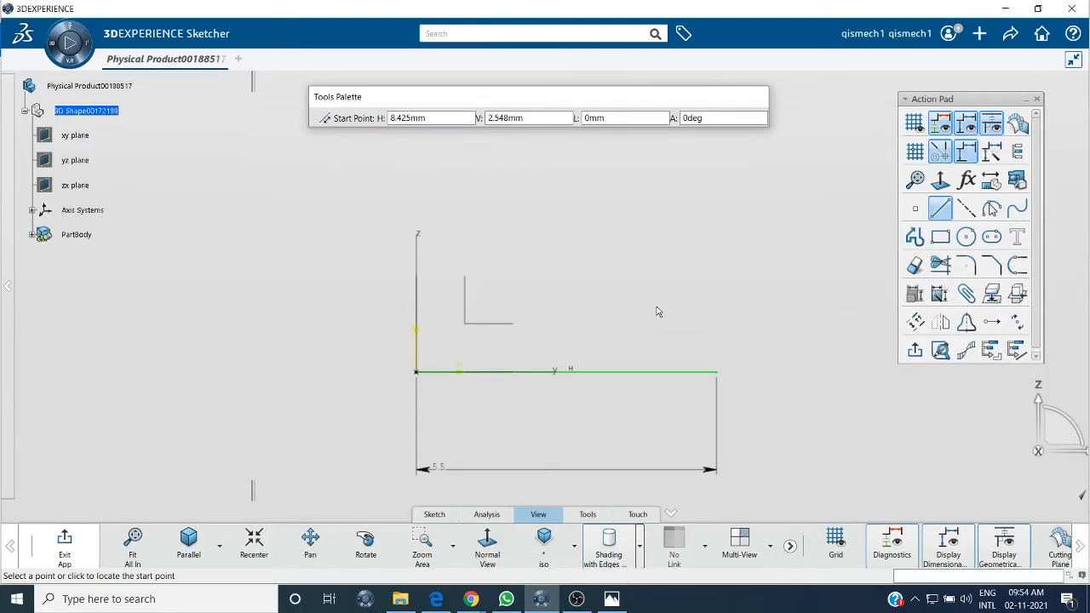
left_click(417, 371)
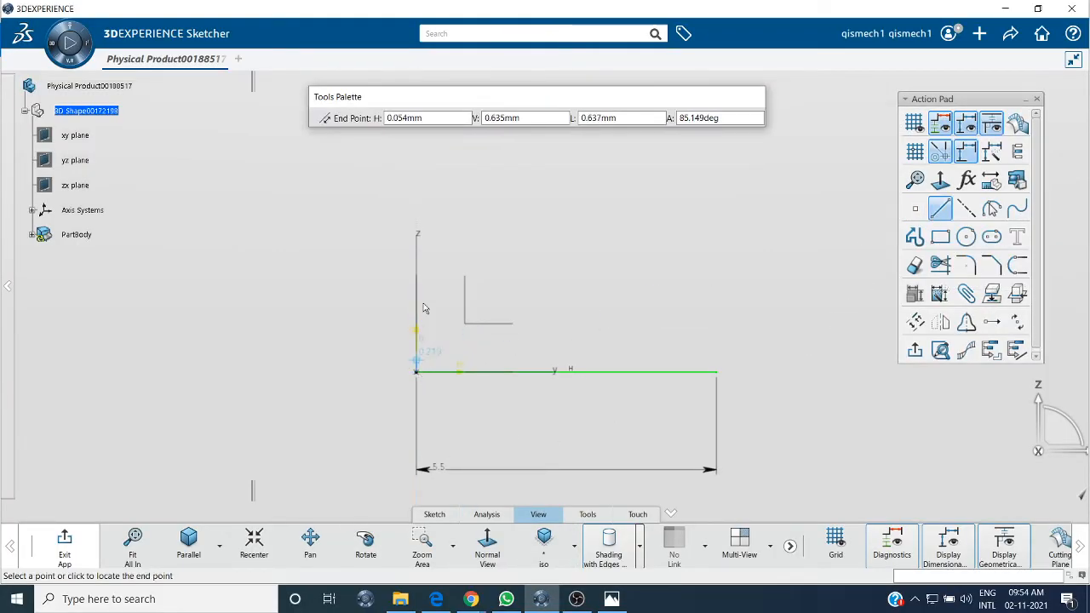
left_click(416, 187)
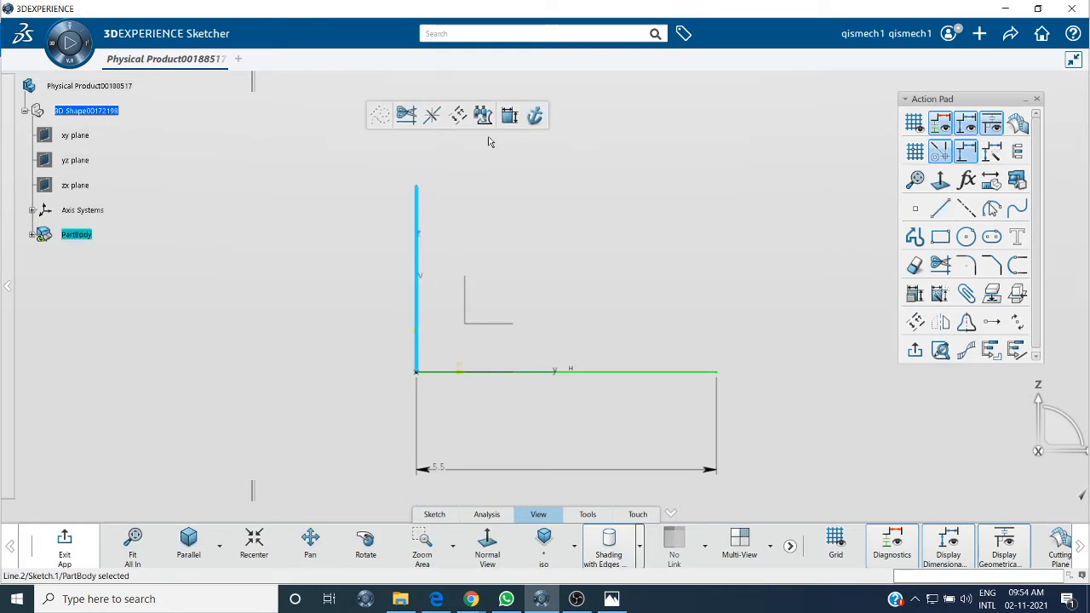
left_click(509, 117)
left_click(378, 275)
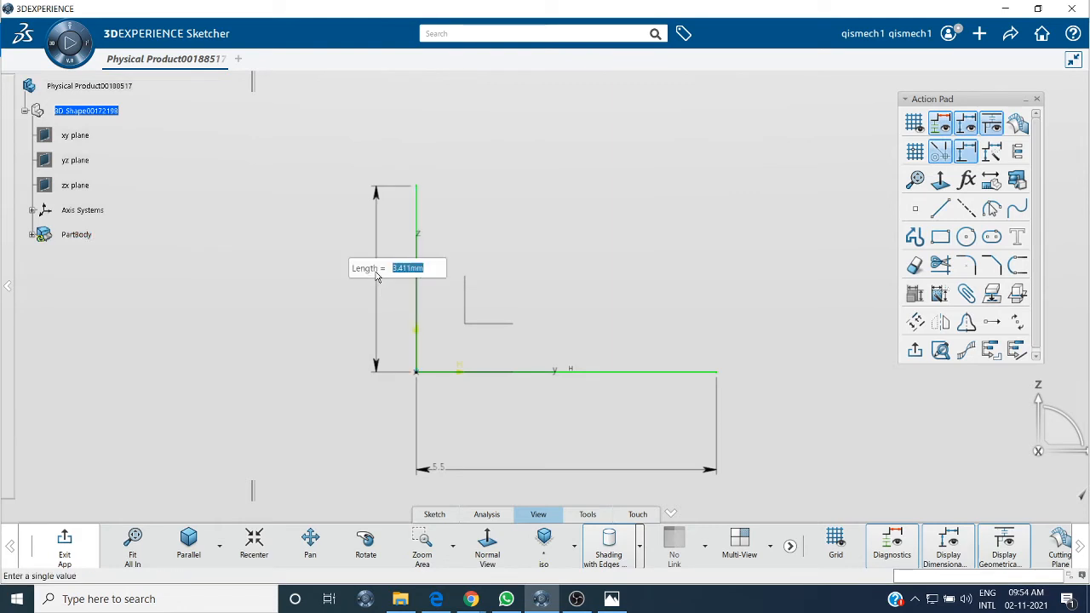
type("4")
key("Return")
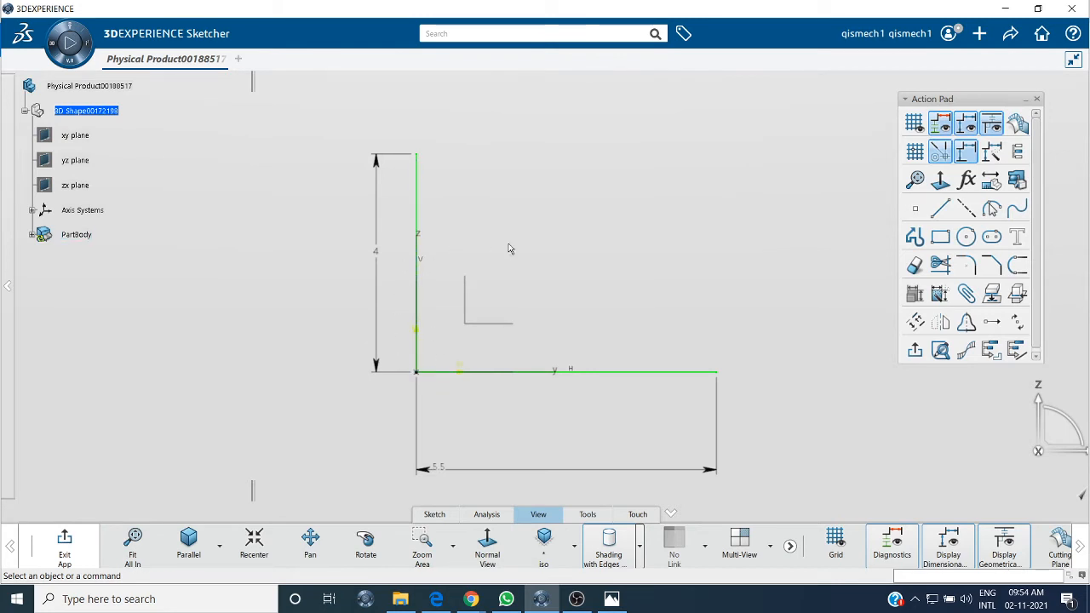
Draw a horizontal line about 4.4 mm long from the upper end of the vertical line and place a length dimension above it
mouse_move(612, 600)
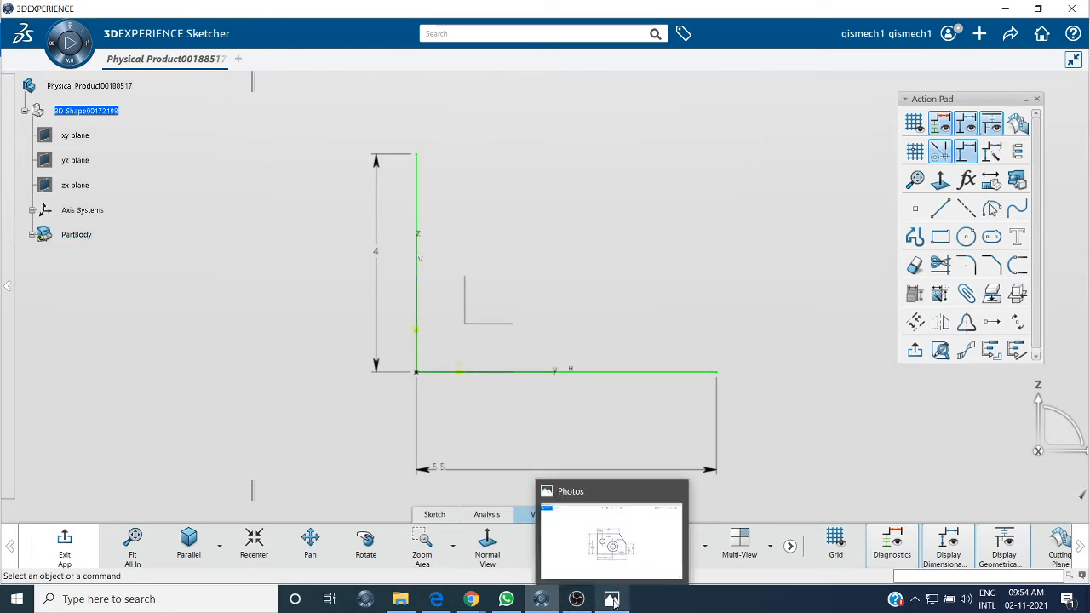
left_click(612, 600)
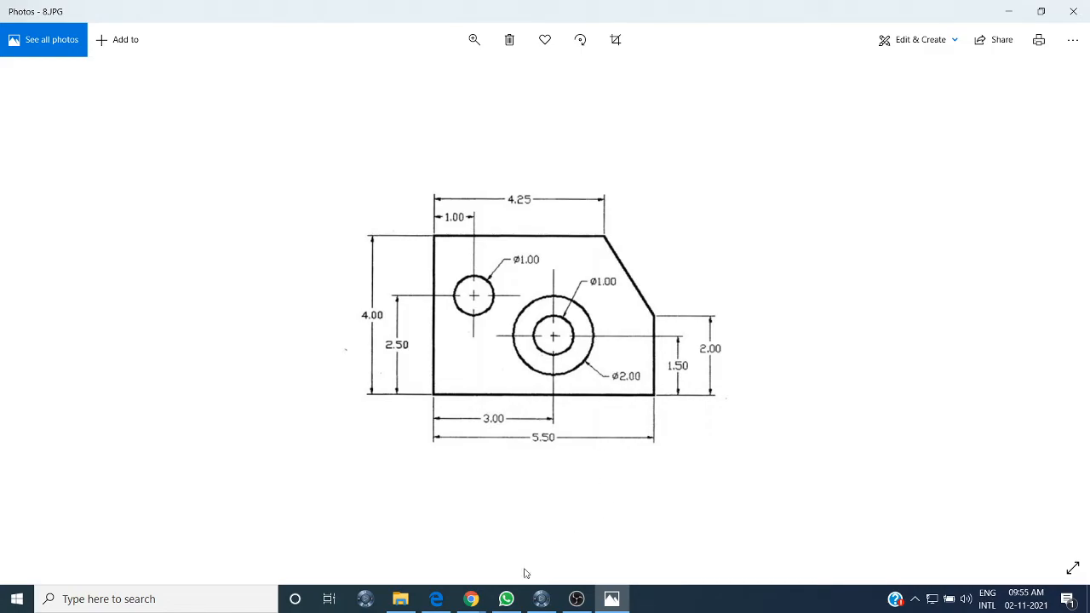
left_click(540, 599)
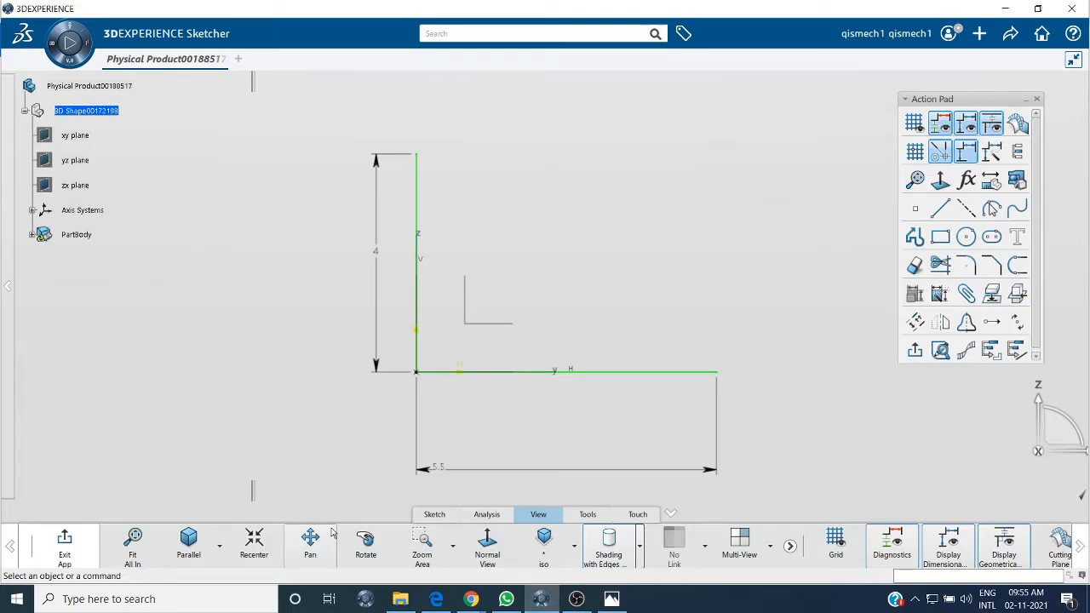
left_click(940, 209)
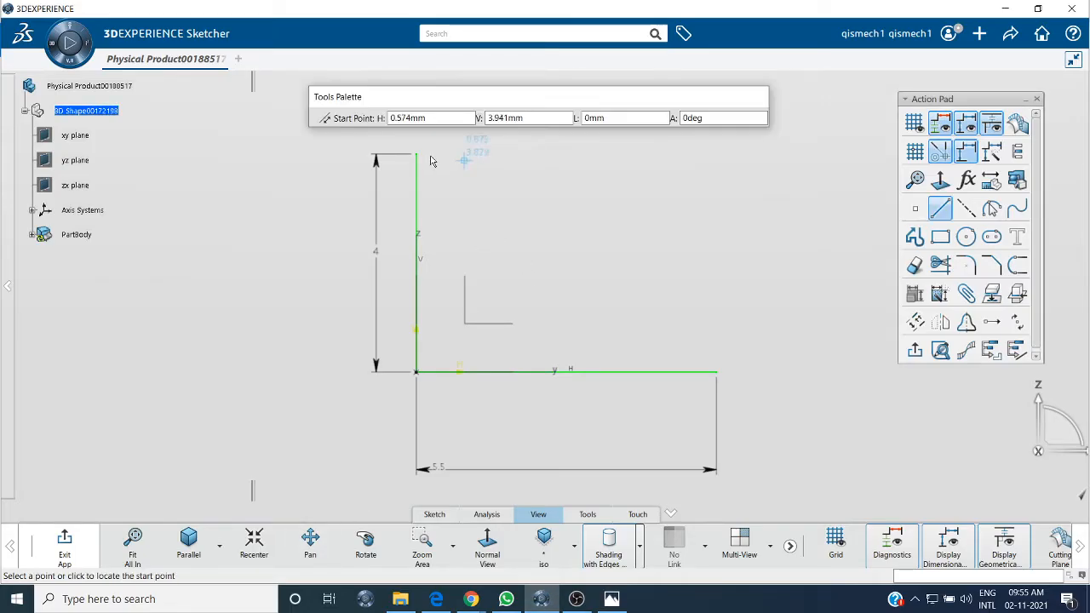
left_click(416, 155)
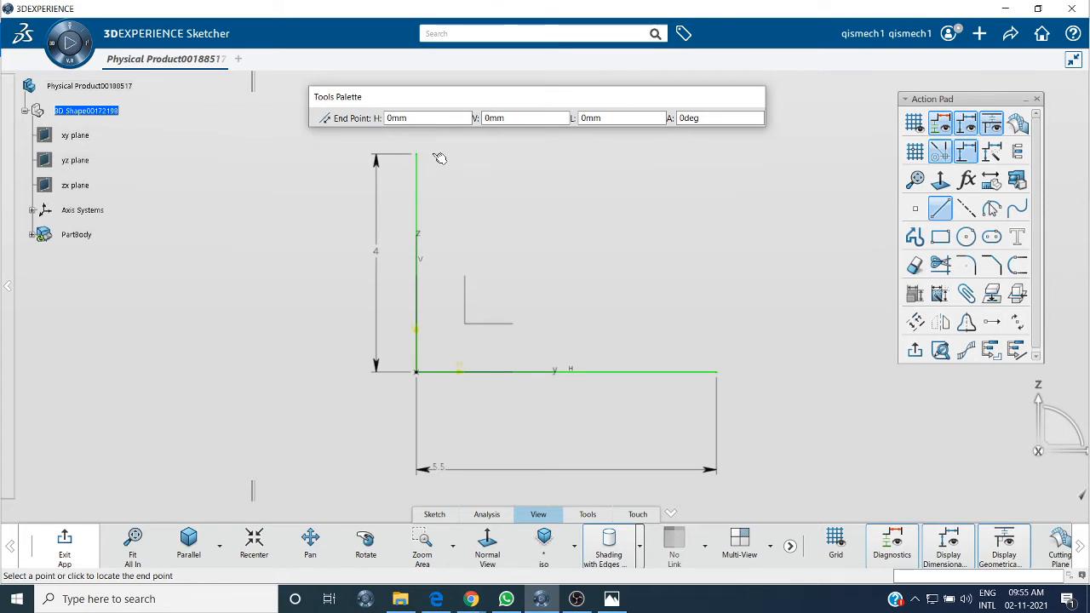
left_click(658, 155)
left_click(703, 92)
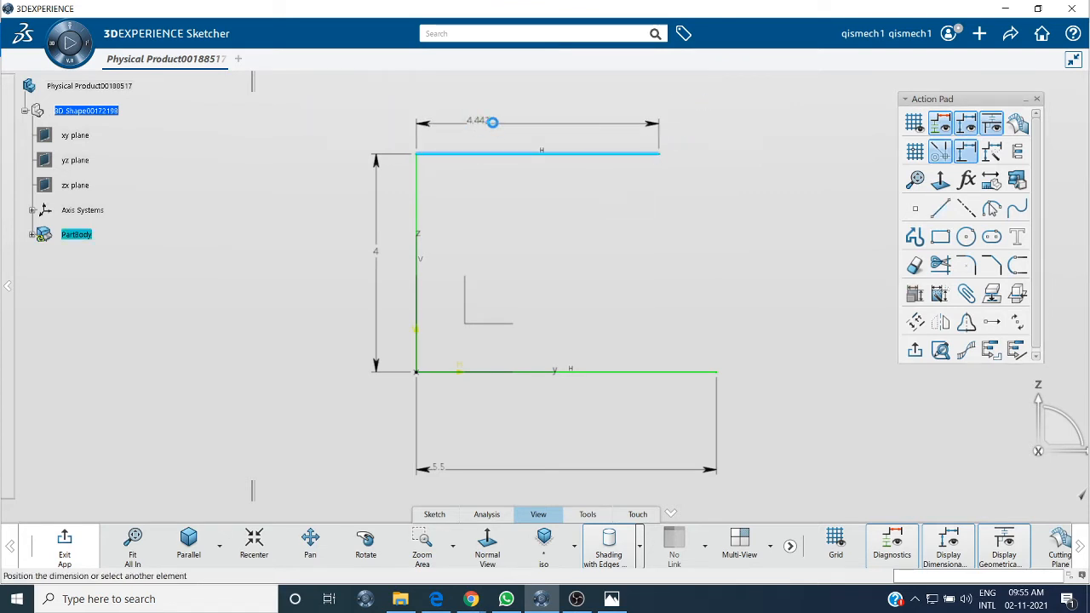
left_click(494, 124)
type("4.25")
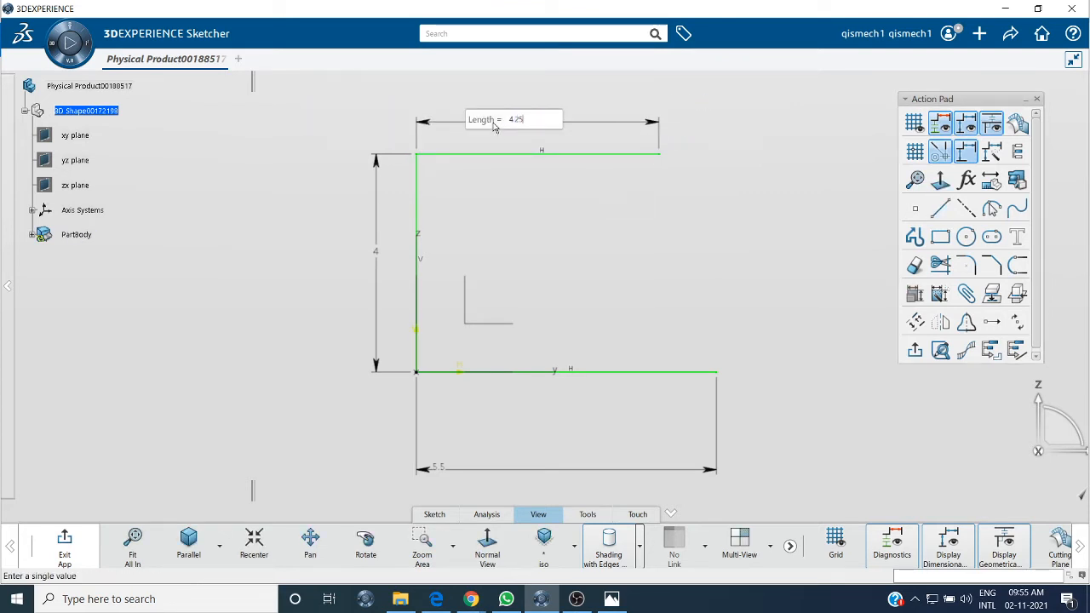
left_click(535, 195)
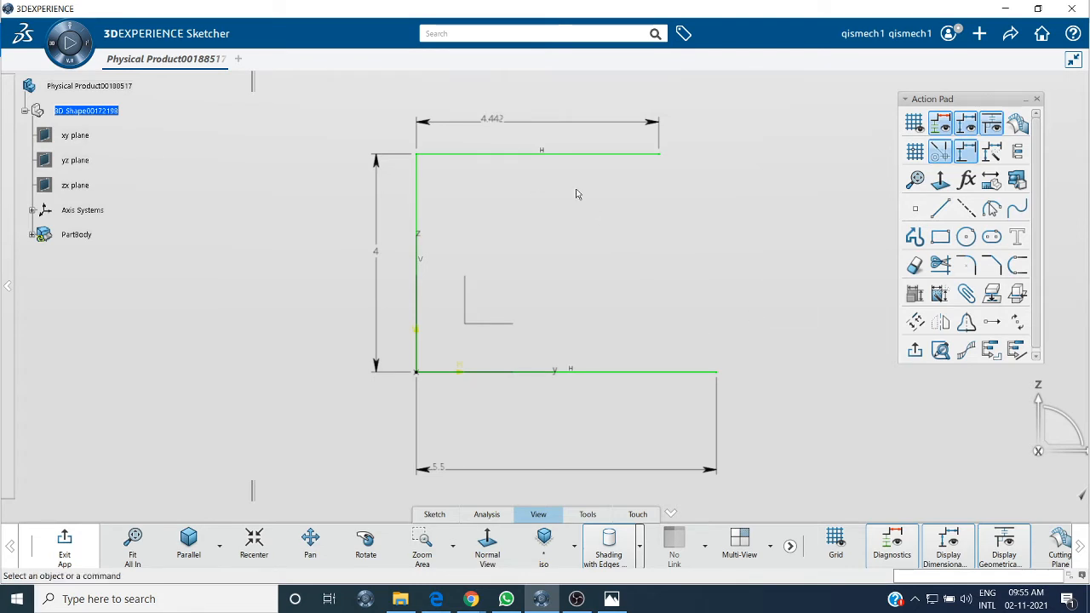
Set the upper horizontal line's length dimension to 4.25 mm
double_click(493, 122)
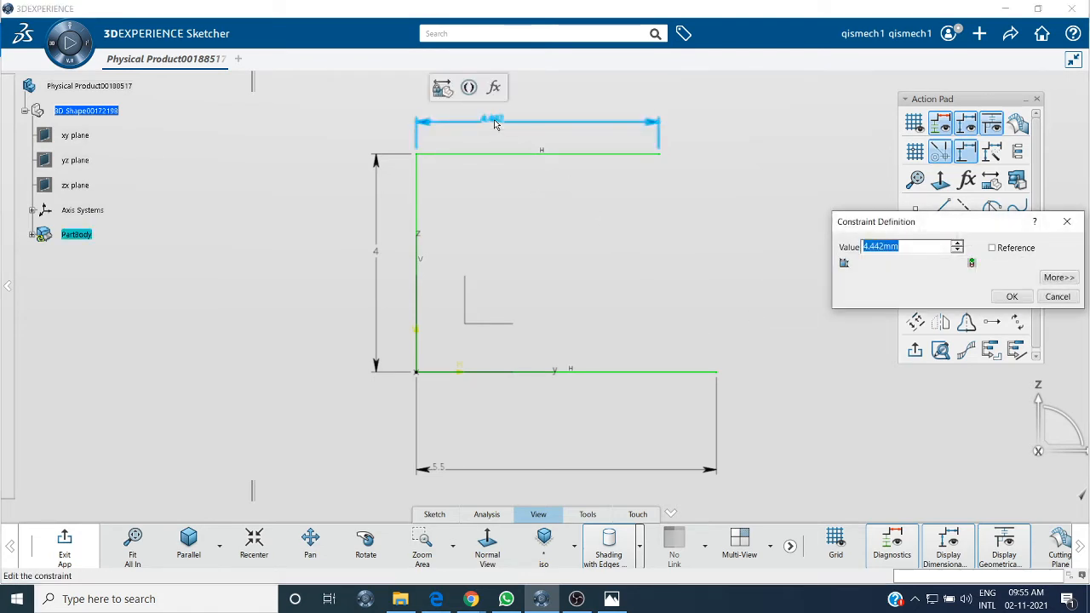
type("4.25")
key("Return")
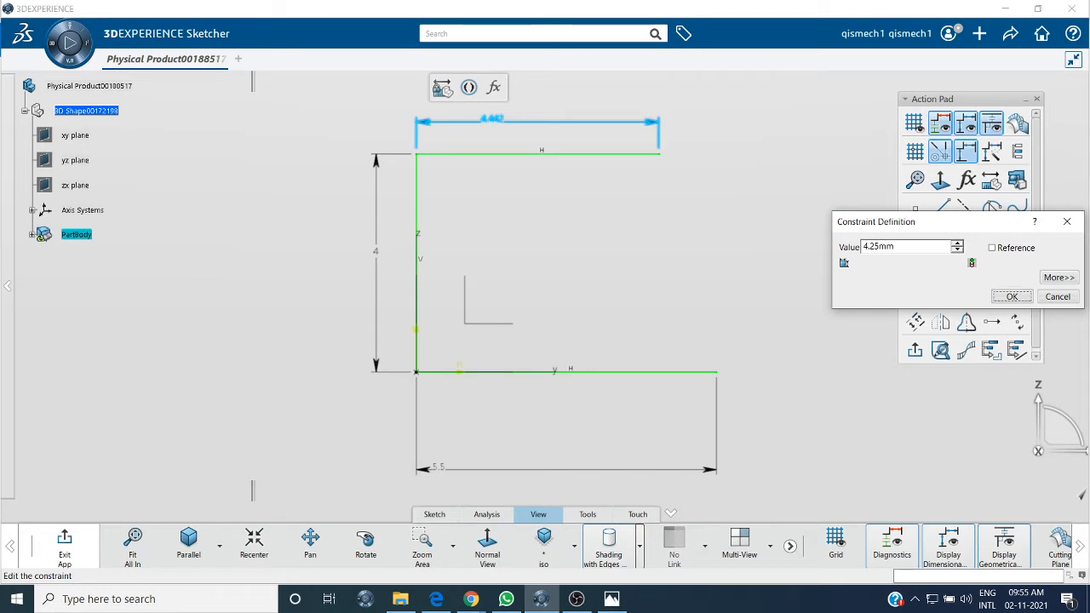
left_click(821, 282)
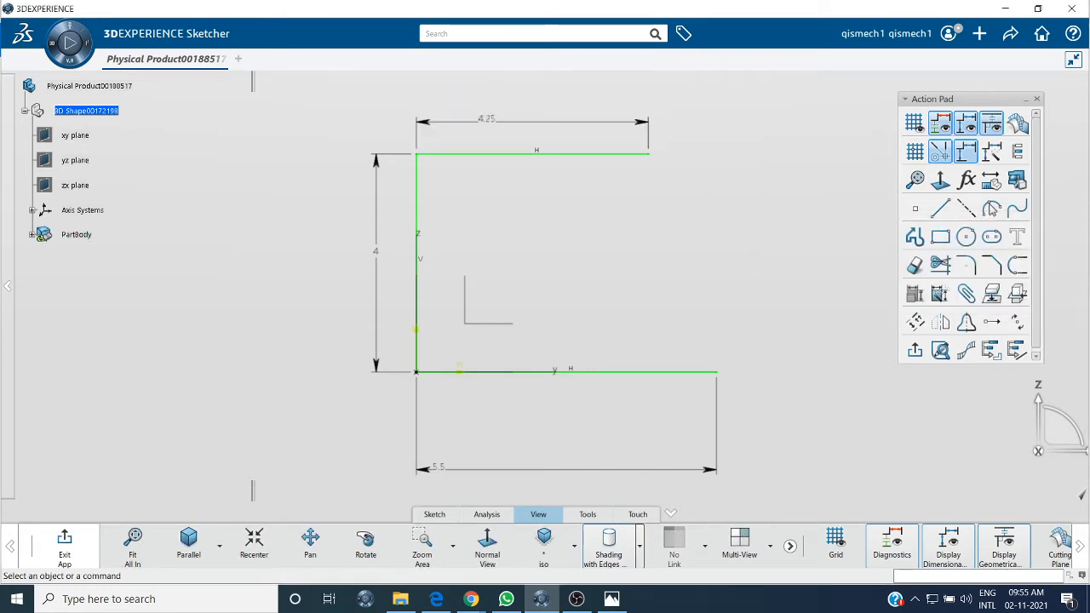
Draw a vertical line up from the free end of the base line and constrain its length to 2 mm
left_click(612, 599)
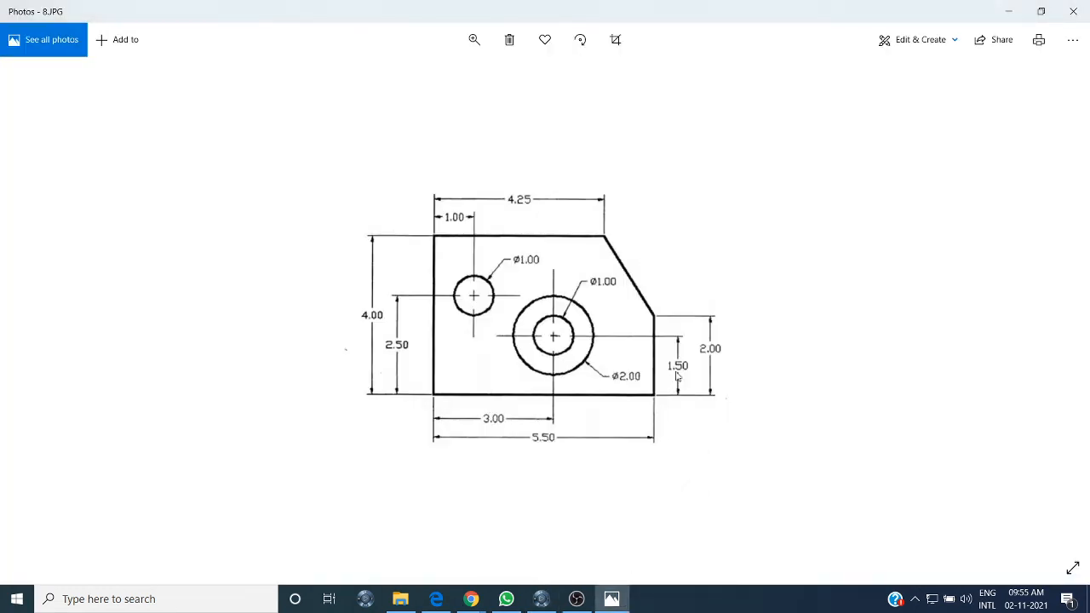
left_click(542, 600)
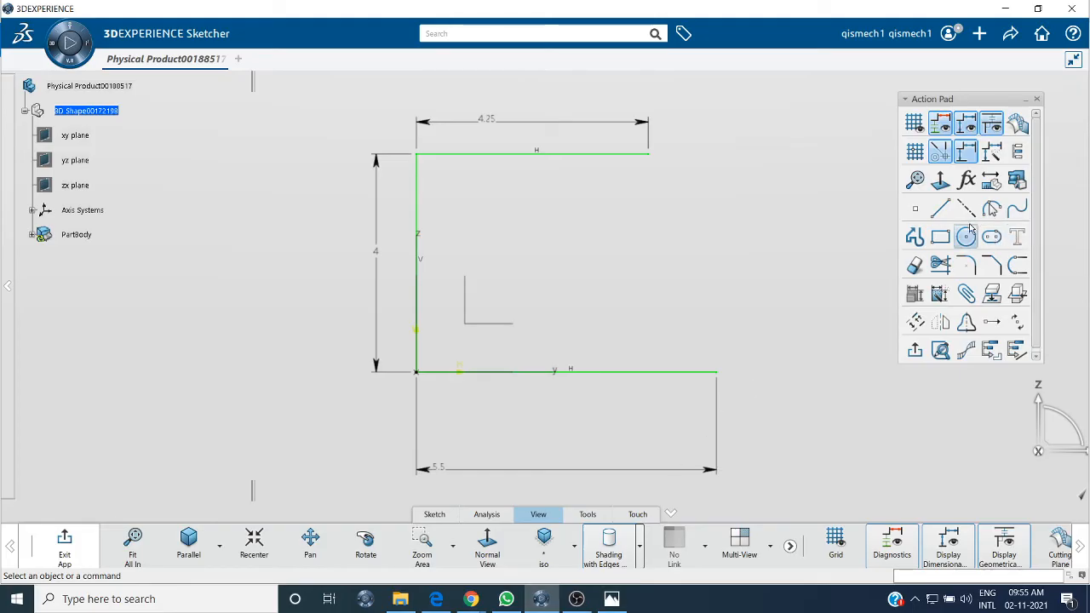
left_click(940, 209)
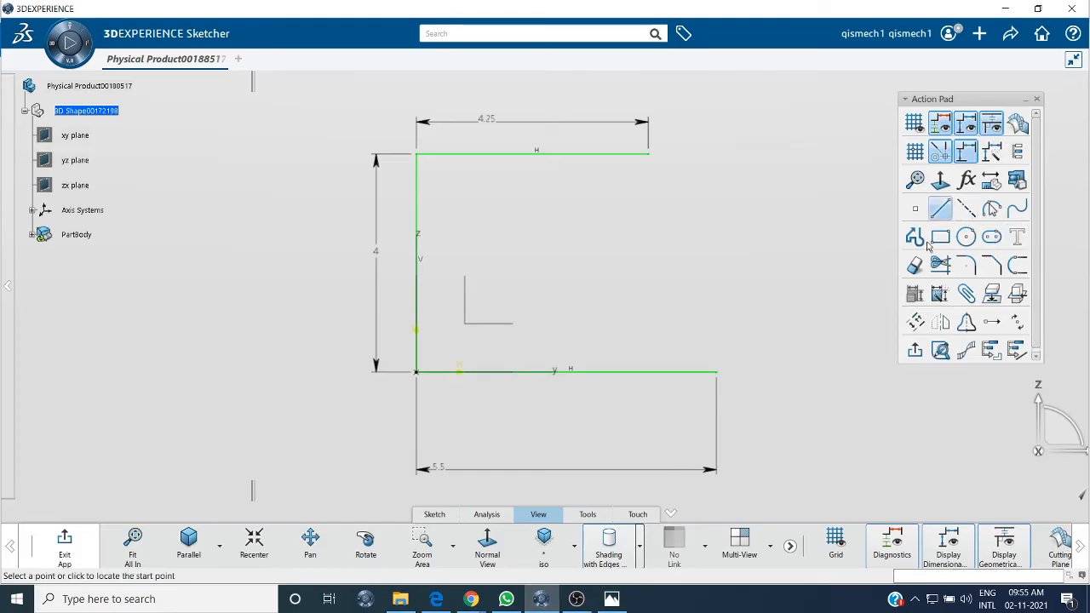
left_click(720, 375)
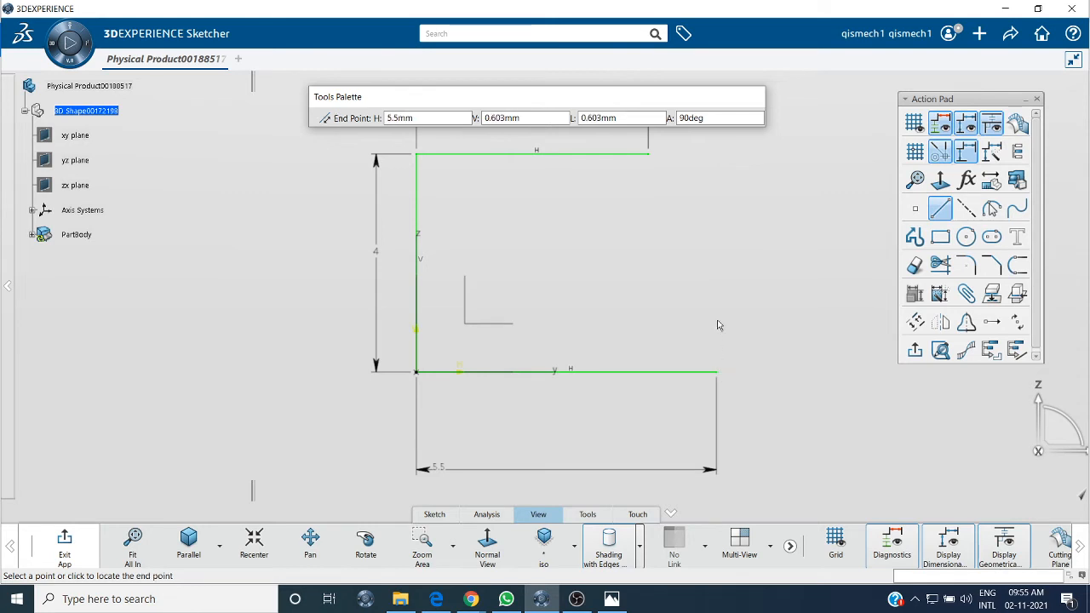
left_click(718, 264)
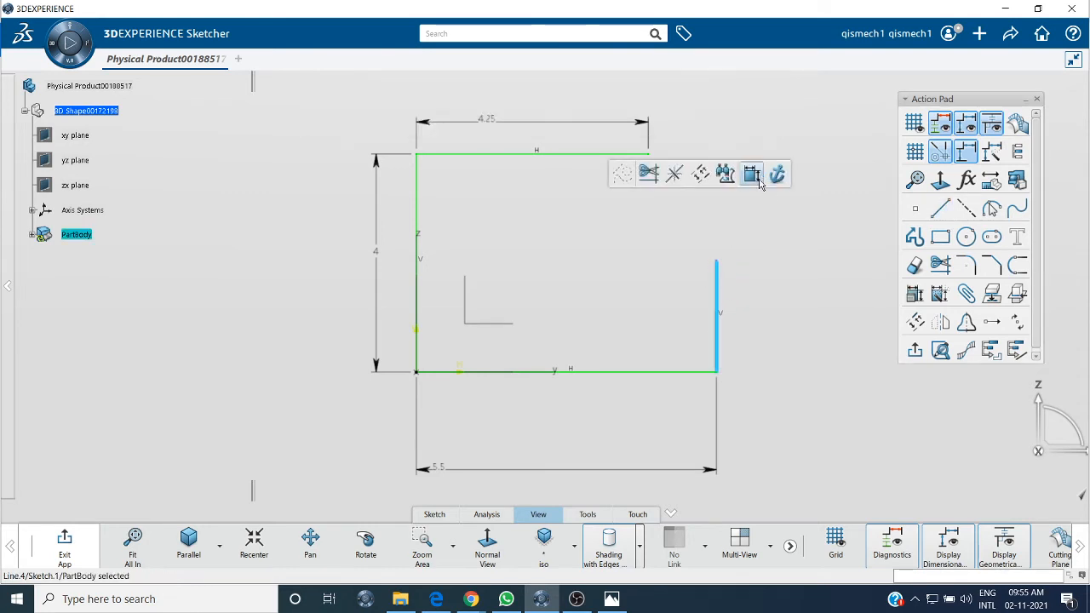
double_click(761, 298)
type("2")
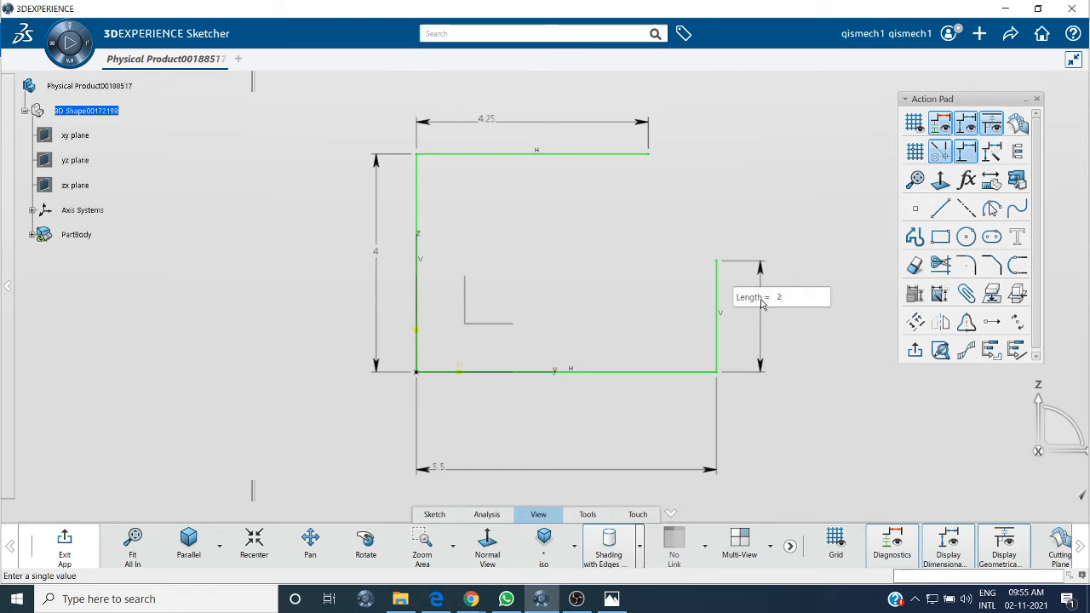
key("Return")
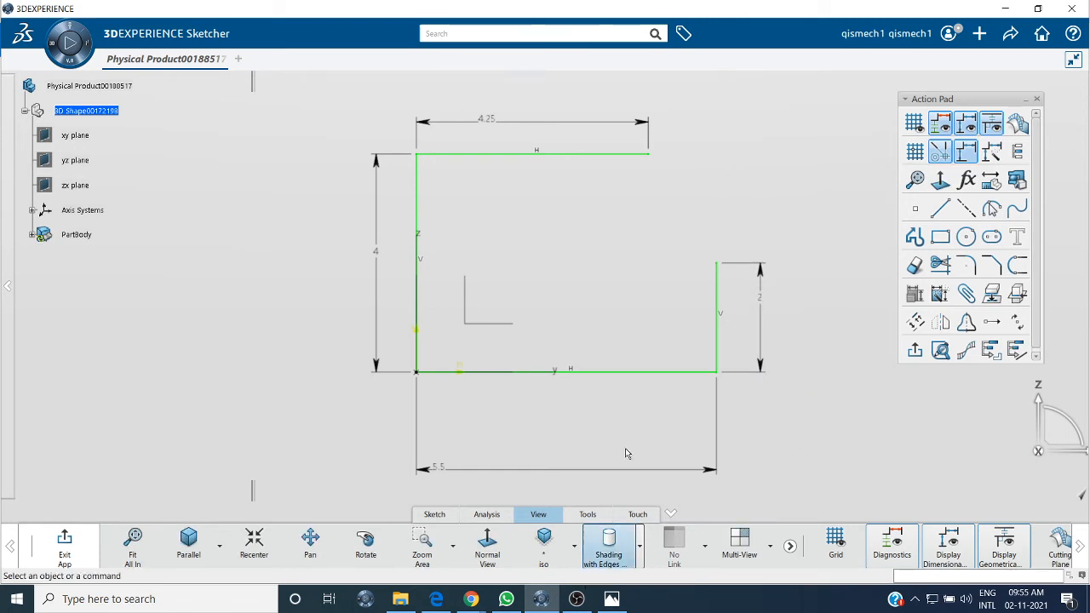
Close the plate outline with a slanted line between the two open ends, and move the base line's dimension closer beneath it
left_click(941, 211)
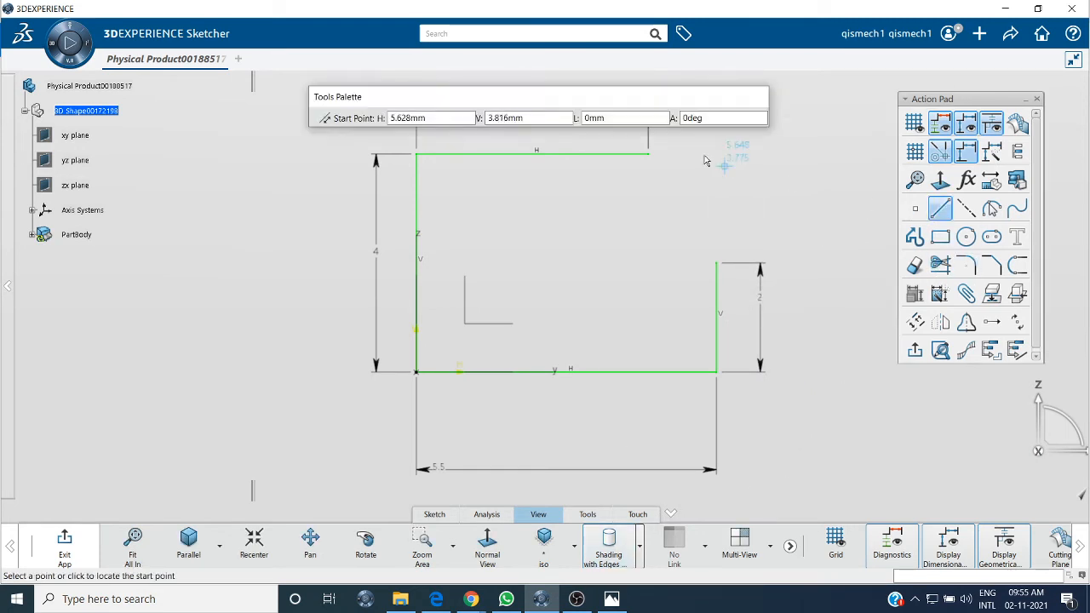
left_click(649, 154)
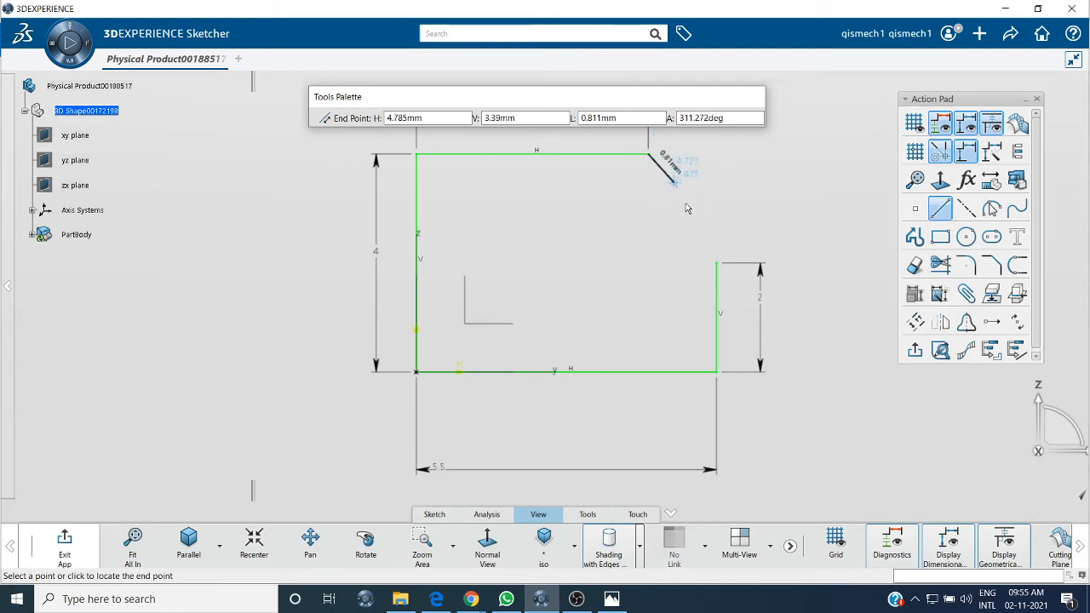
left_click(719, 266)
left_click(783, 236)
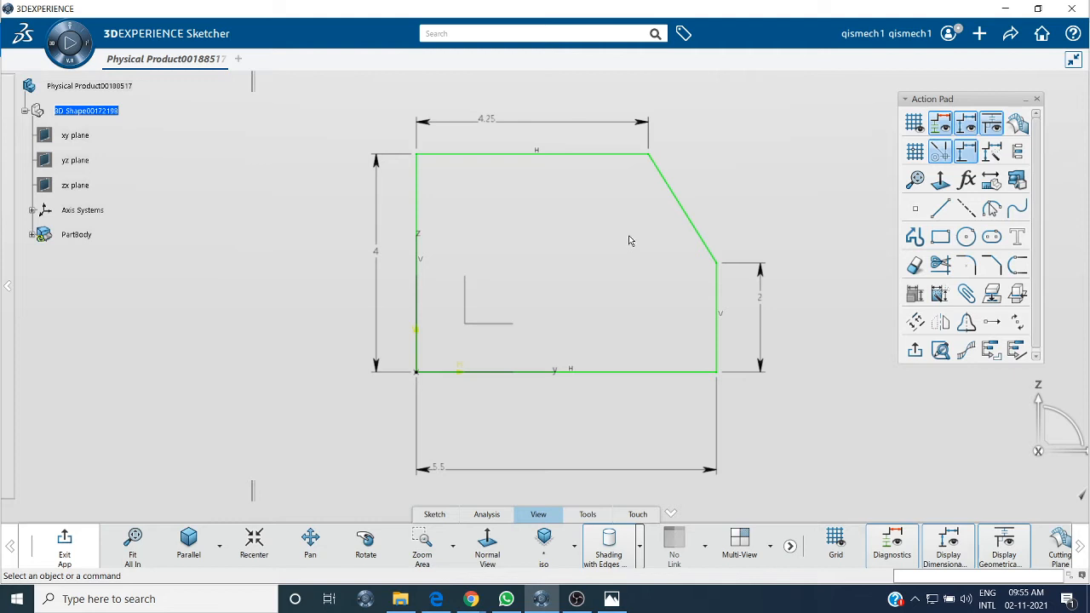
mouse_move(475, 475)
left_mouse_down()
mouse_move(486, 423)
mouse_move(438, 408)
mouse_move(510, 409)
mouse_move(540, 418)
mouse_move(539, 434)
left_mouse_up()
left_click(527, 435)
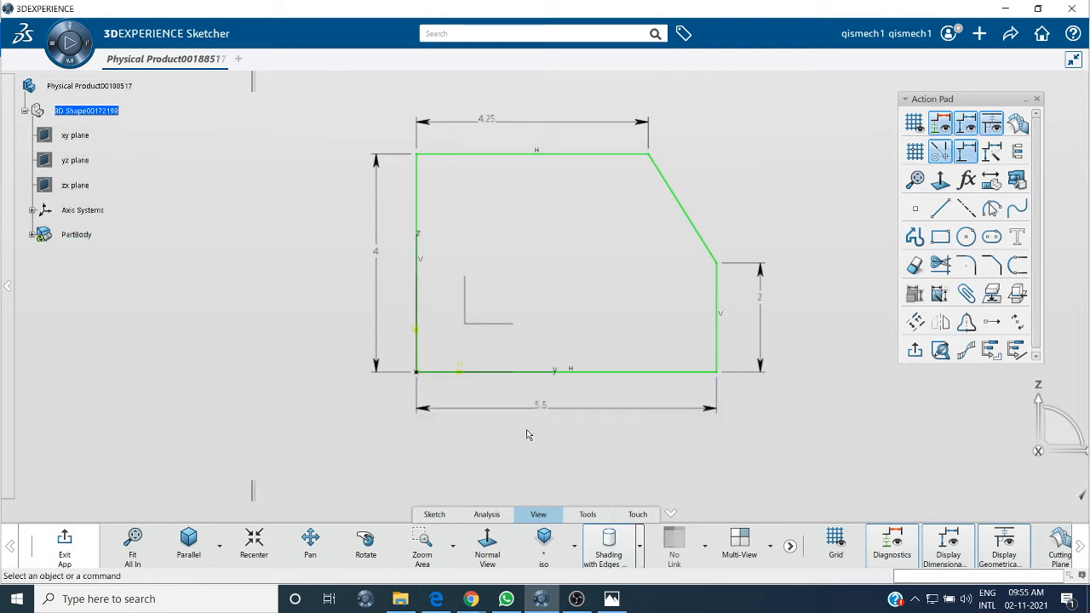
Draw a circle in the upper-left area of the plate, touching its left edge, and constrain the diameter to 1 mm
left_click(612, 598)
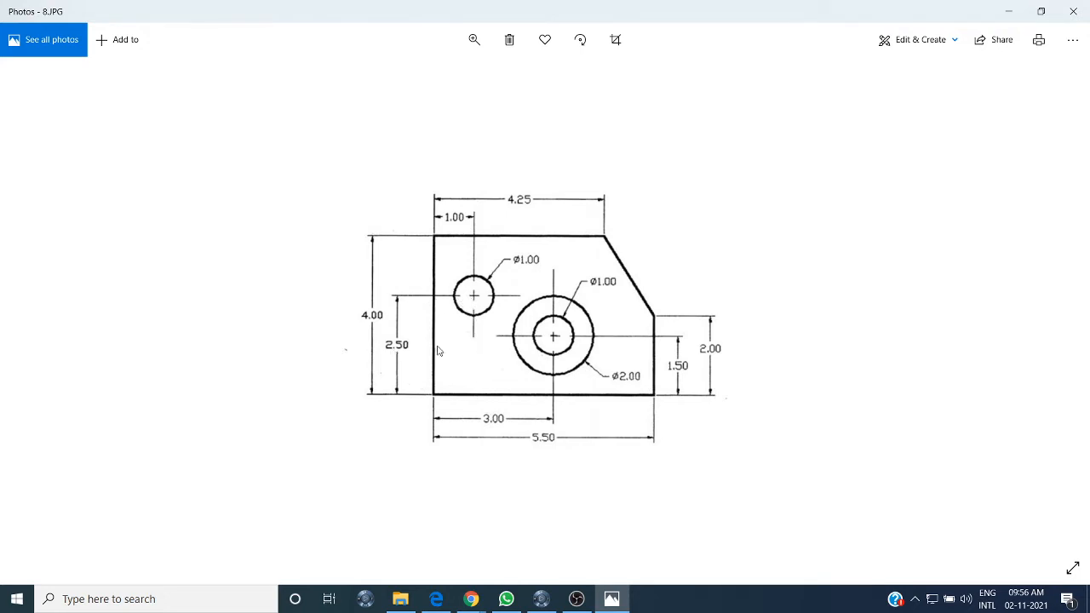
left_click(540, 598)
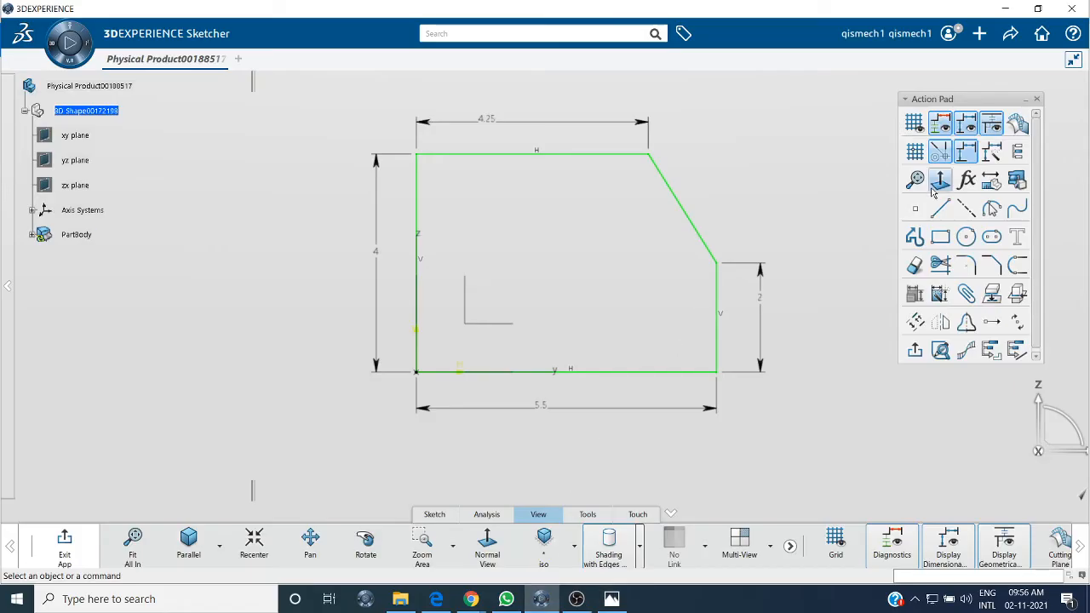
left_click(966, 237)
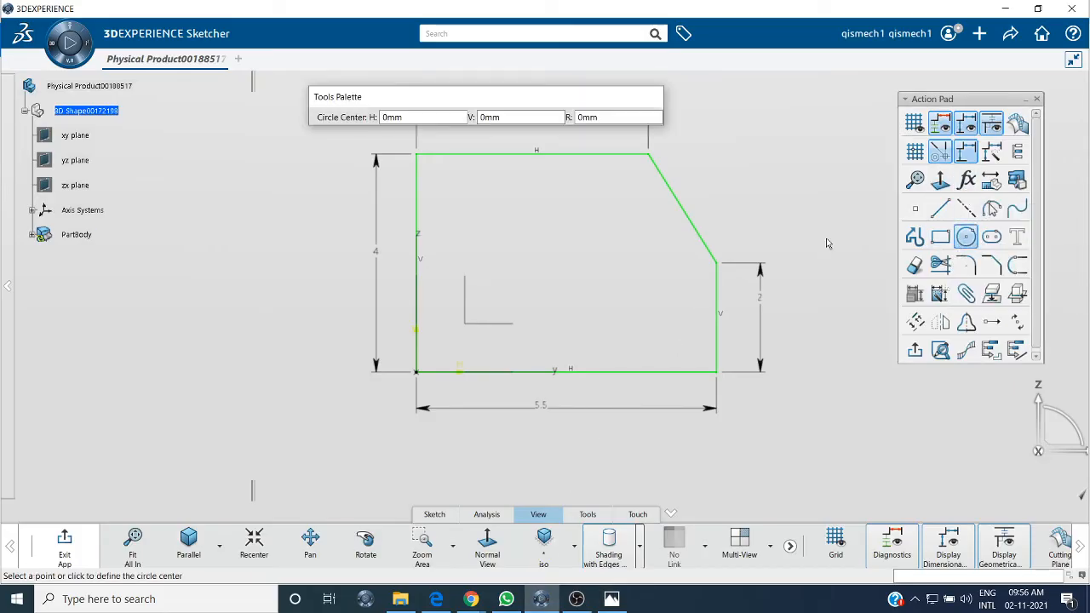
left_click(462, 243)
left_click(491, 207)
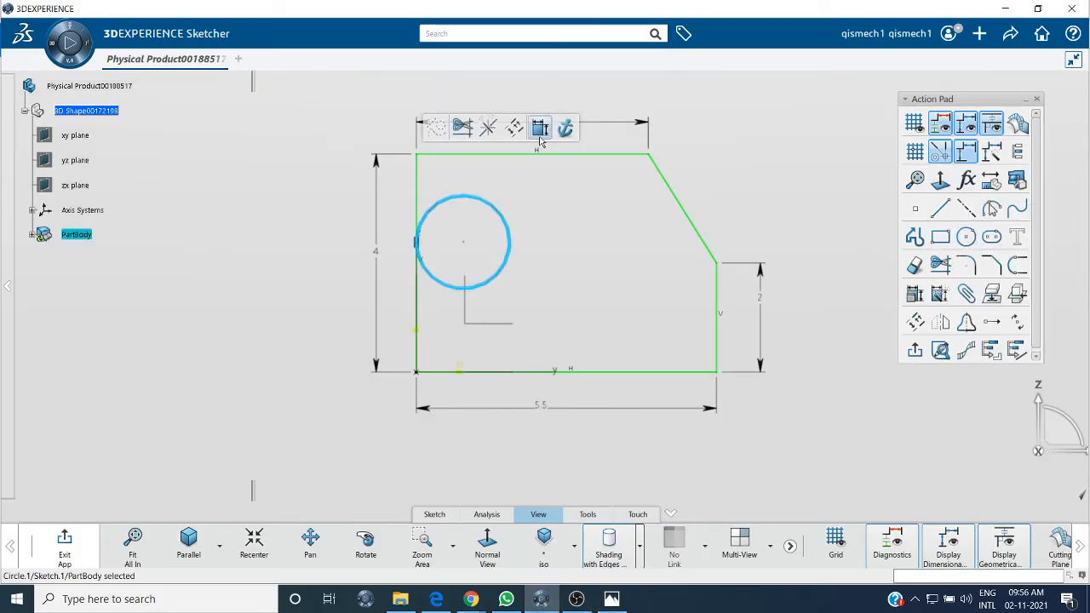
left_click(540, 129)
left_click(534, 89)
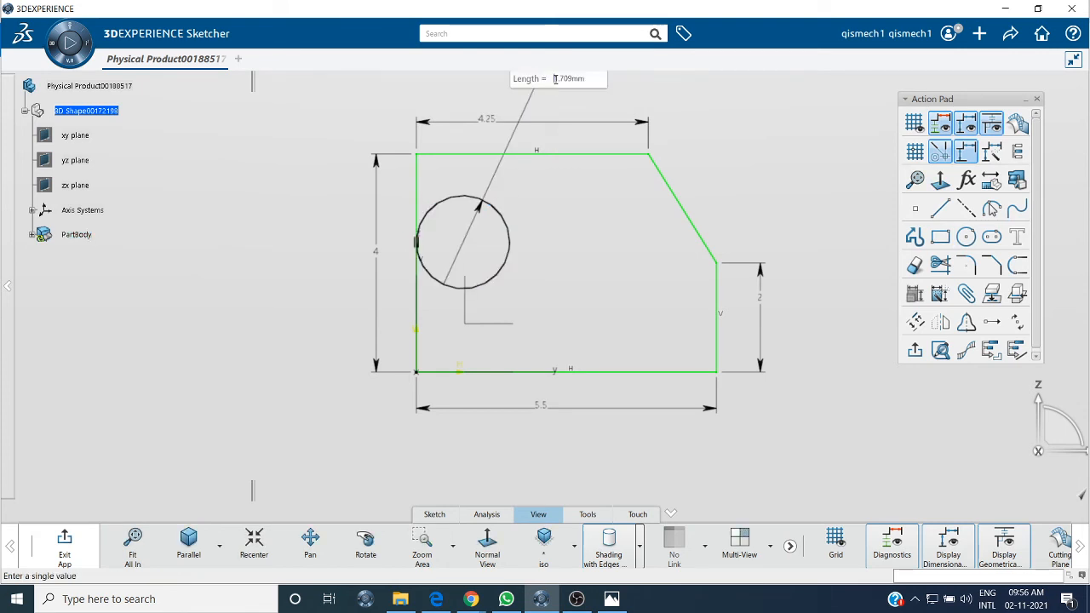
left_click_drag(578, 79, 536, 82)
type("1")
key("Return")
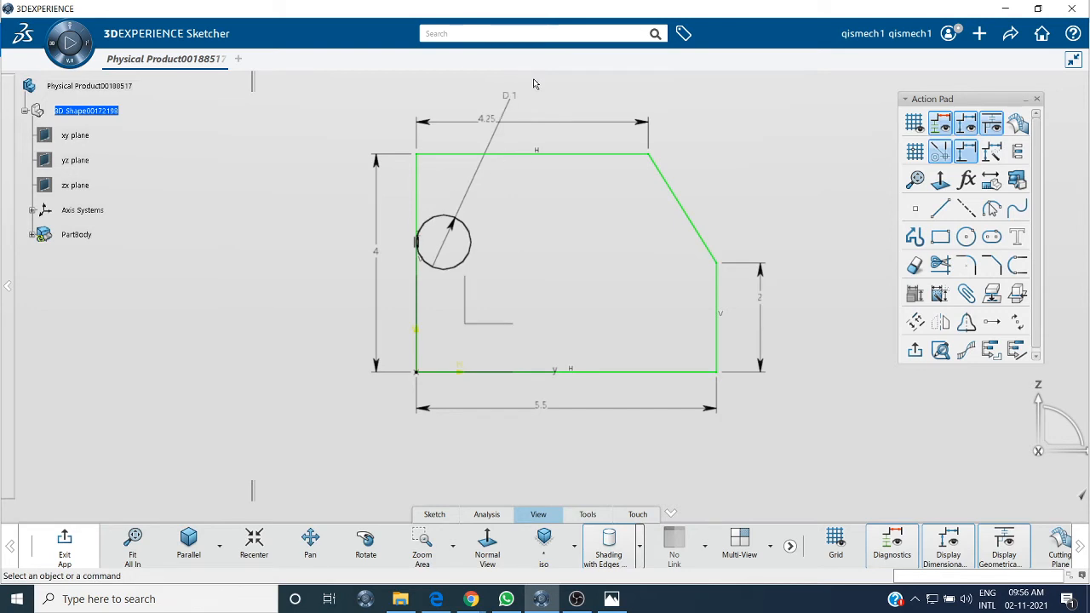
Delete the tangency constraint between the circle and the plate's left edge, and move the circle away from that edge into the plate
left_click(444, 243)
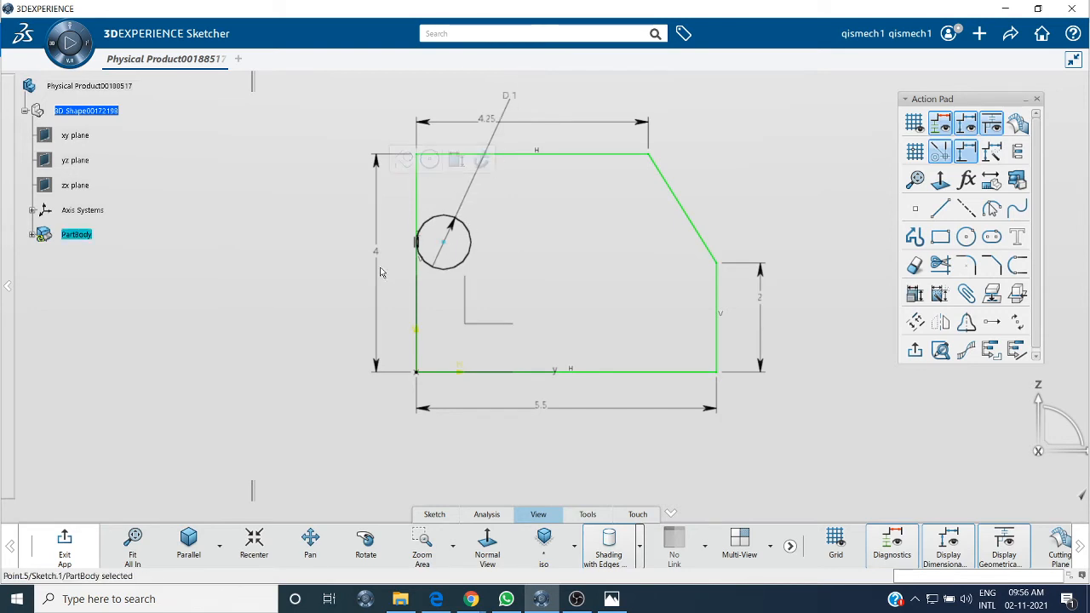
left_click(346, 276)
middle_click_drag(464, 312, 473, 257)
middle_click_drag(574, 372, 671, 474)
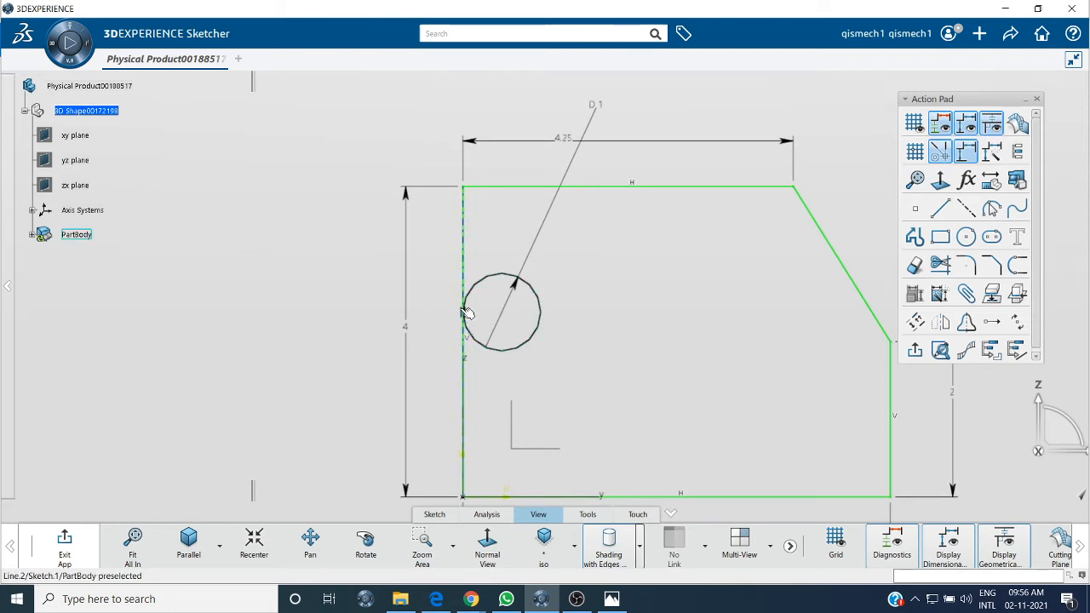
right_click(461, 316)
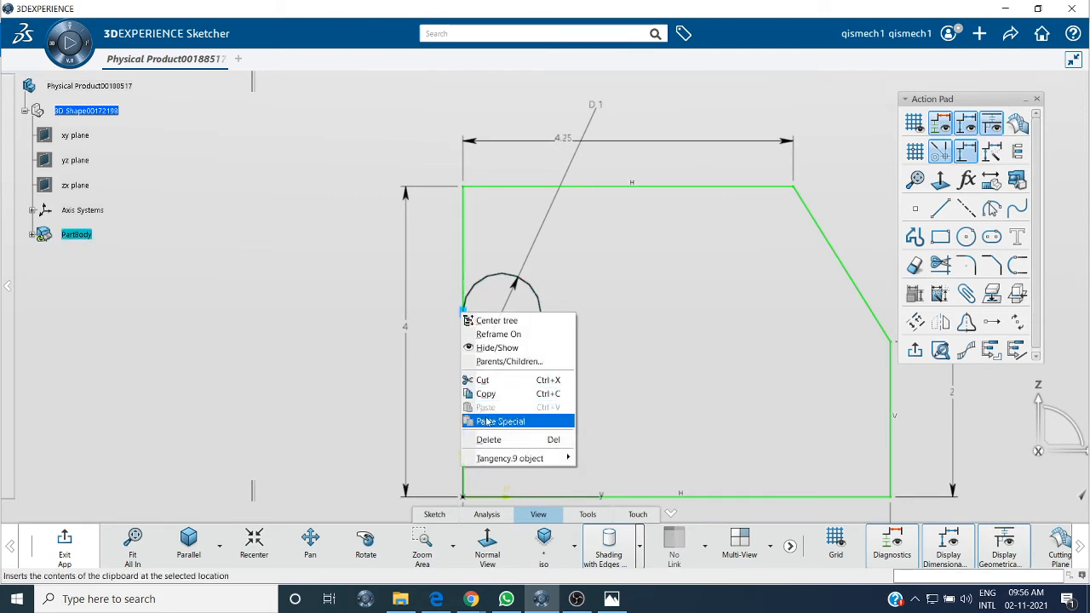
left_click(511, 437)
left_click_drag(543, 307, 599, 274)
left_click(598, 229)
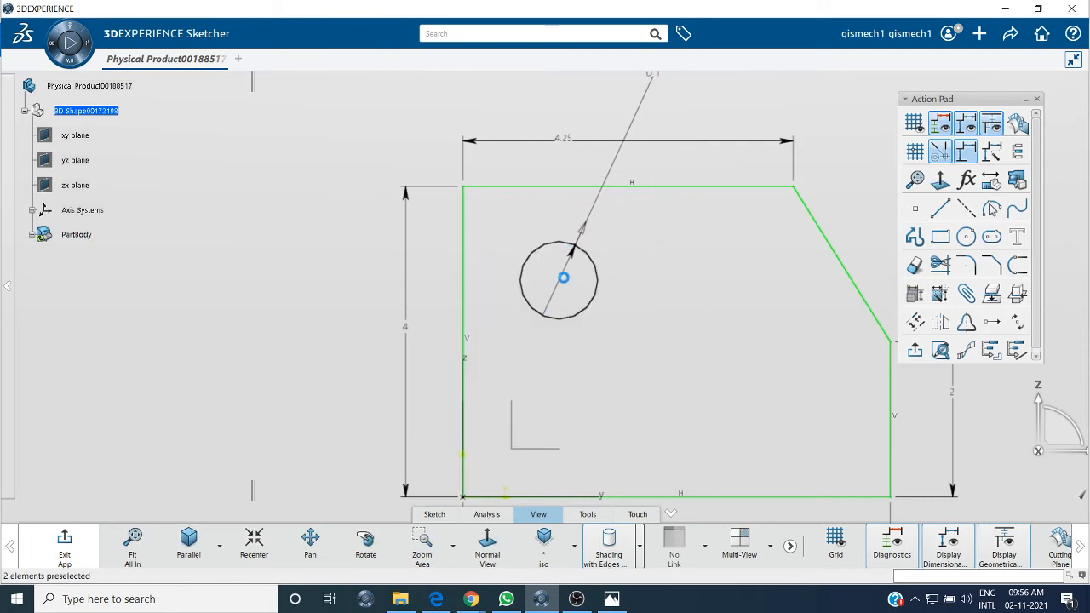
Constrain the horizontal distance from the plate's left edge to the circle's centre to 1 mm, placing the dimension above the plate
left_click(558, 280)
left_click(546, 190)
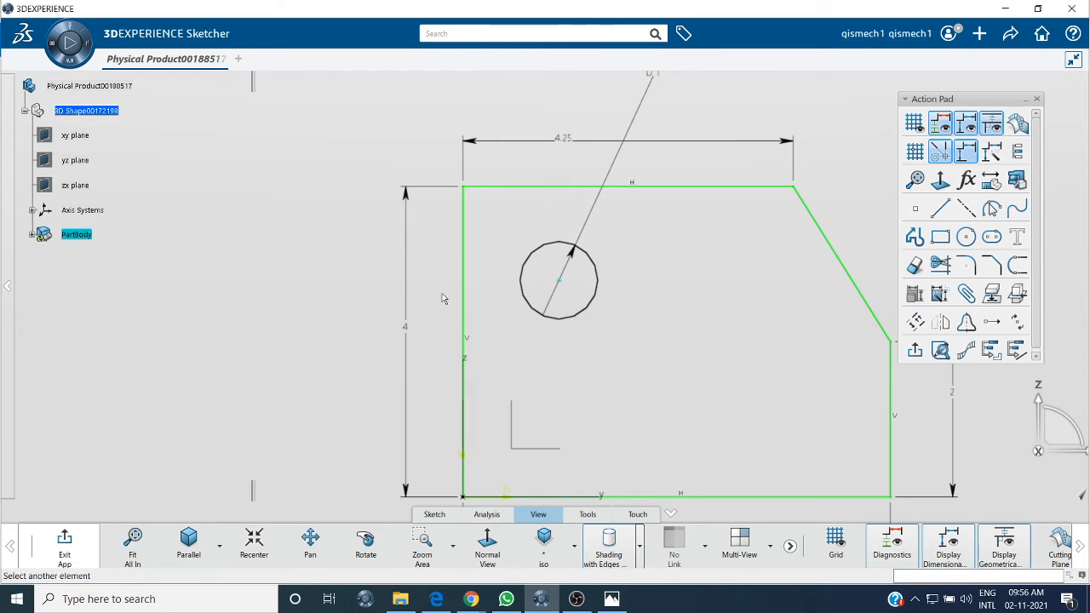
left_click(464, 454)
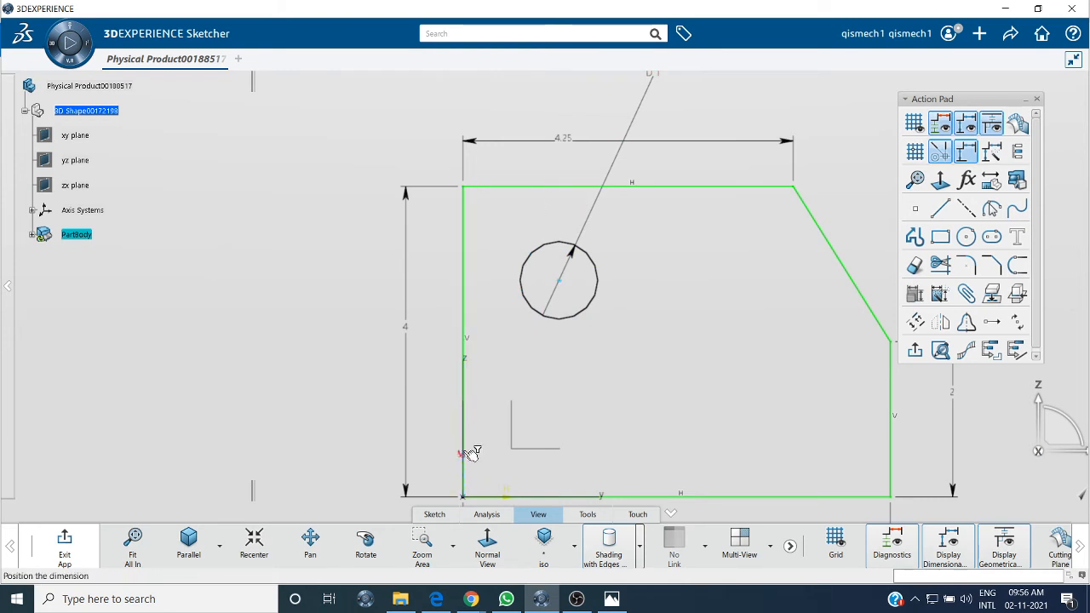
left_click(613, 599)
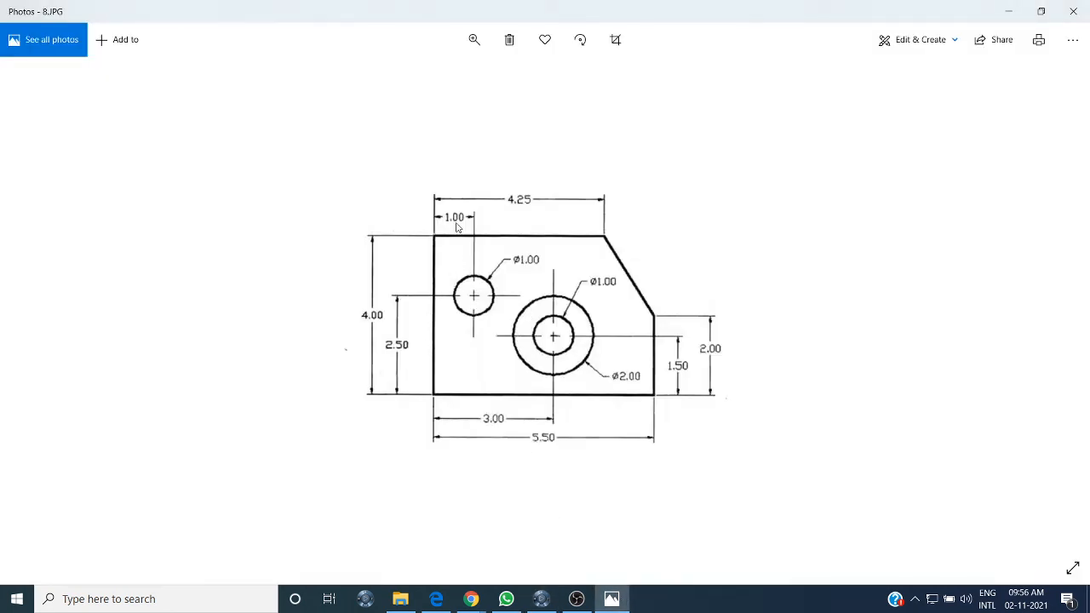
left_click(541, 599)
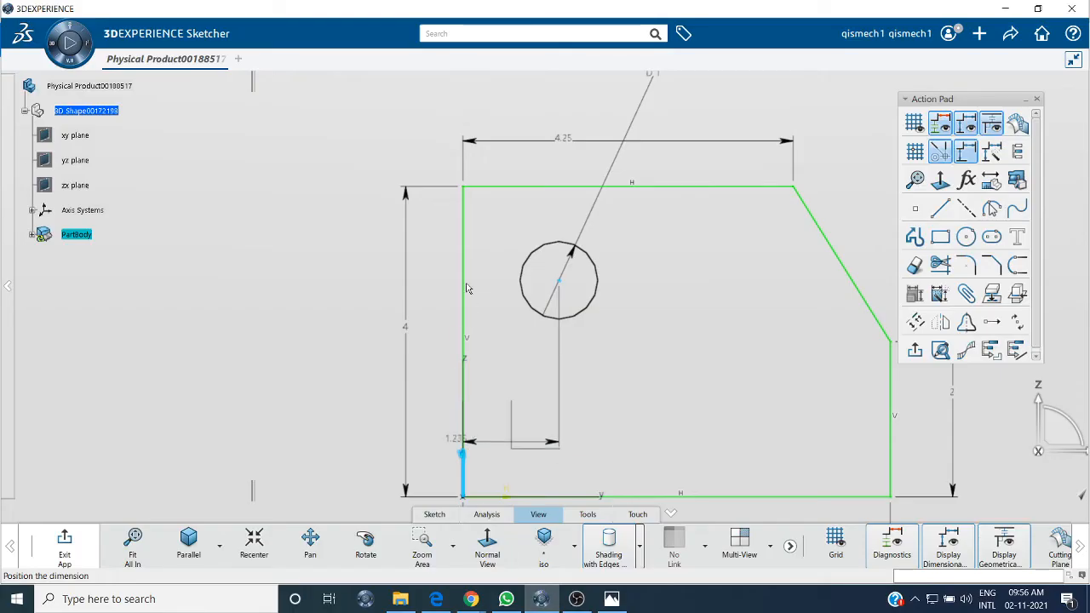
left_click(501, 171)
type("1")
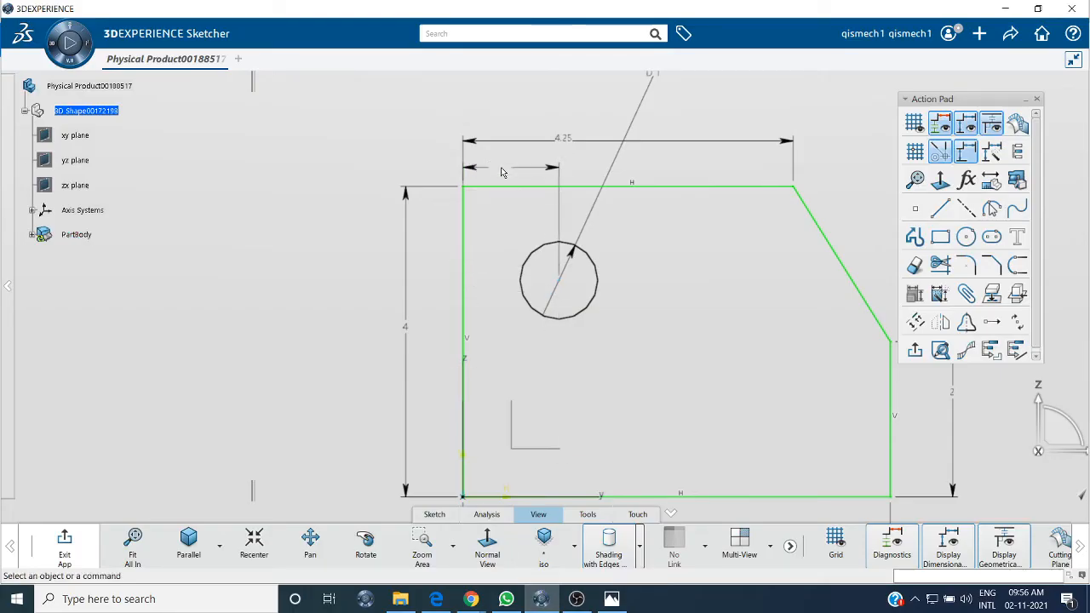
key("Return")
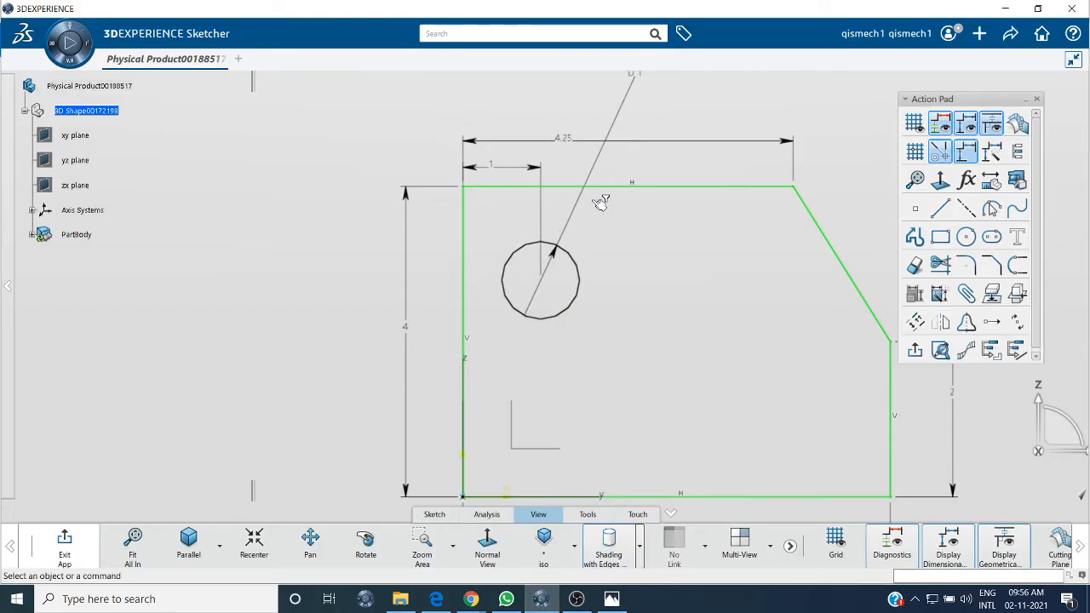
Constrain the vertical distance from the plate's base line to the circle's centre to 2.5 mm
left_click(540, 280)
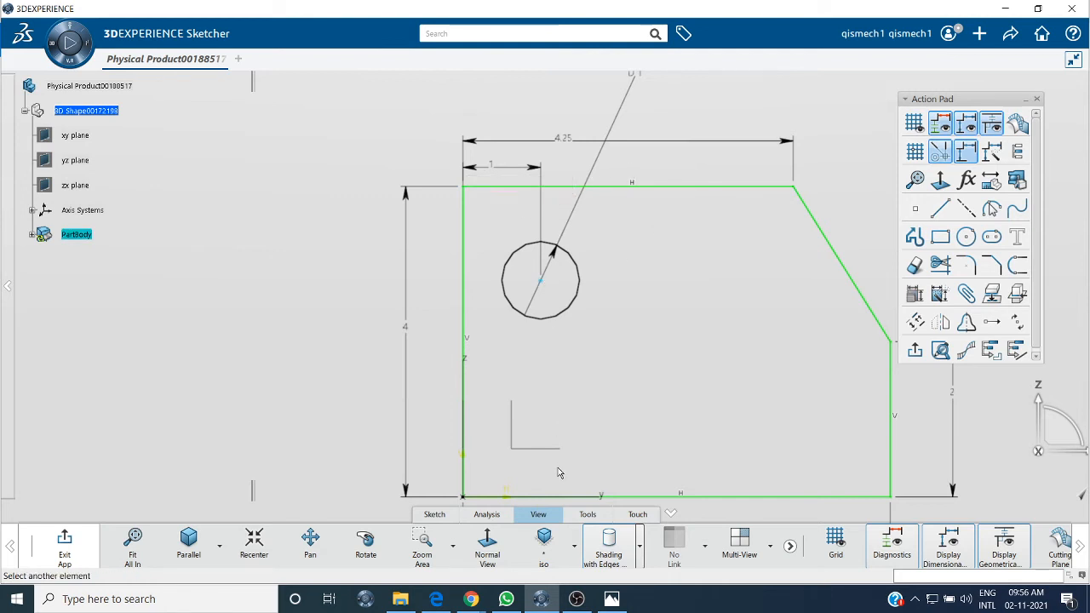
left_click(516, 498)
left_click(511, 395)
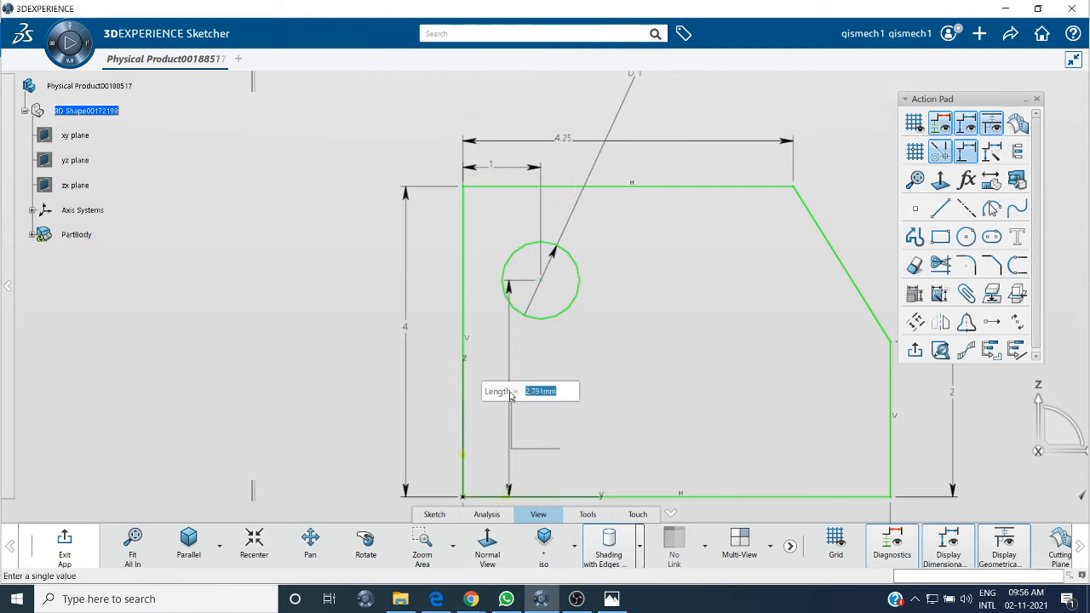
type("2.5")
key("Return")
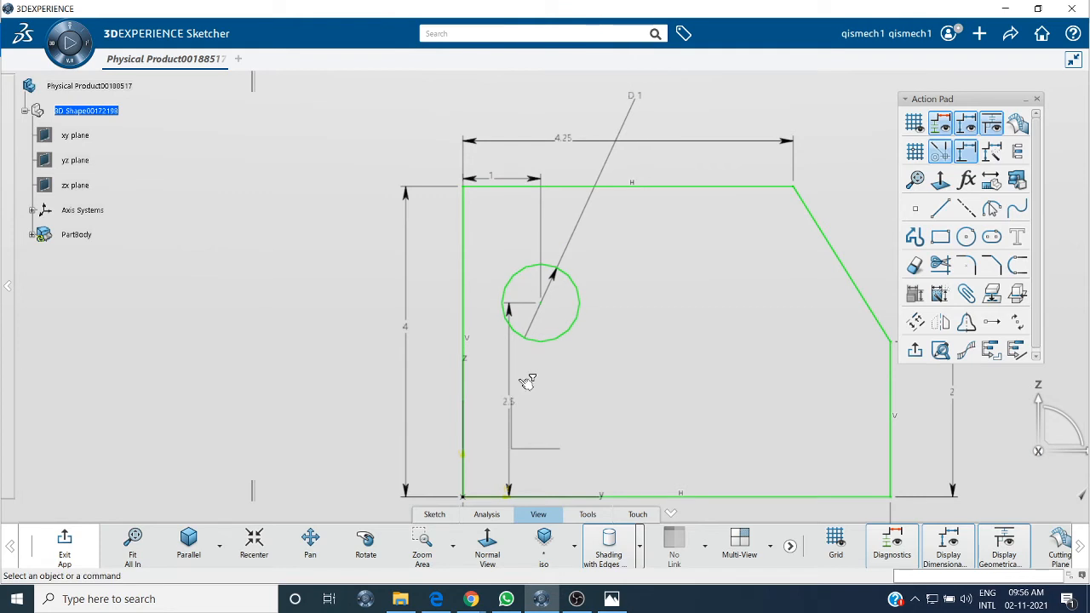
Draw a second circle outside the plate, beyond its upper-right corner, and constrain its diameter to 1 mm
mouse_move(599, 344)
middle_mouse_down()
mouse_move(586, 392)
mouse_move(519, 348)
mouse_move(484, 343)
middle_mouse_up()
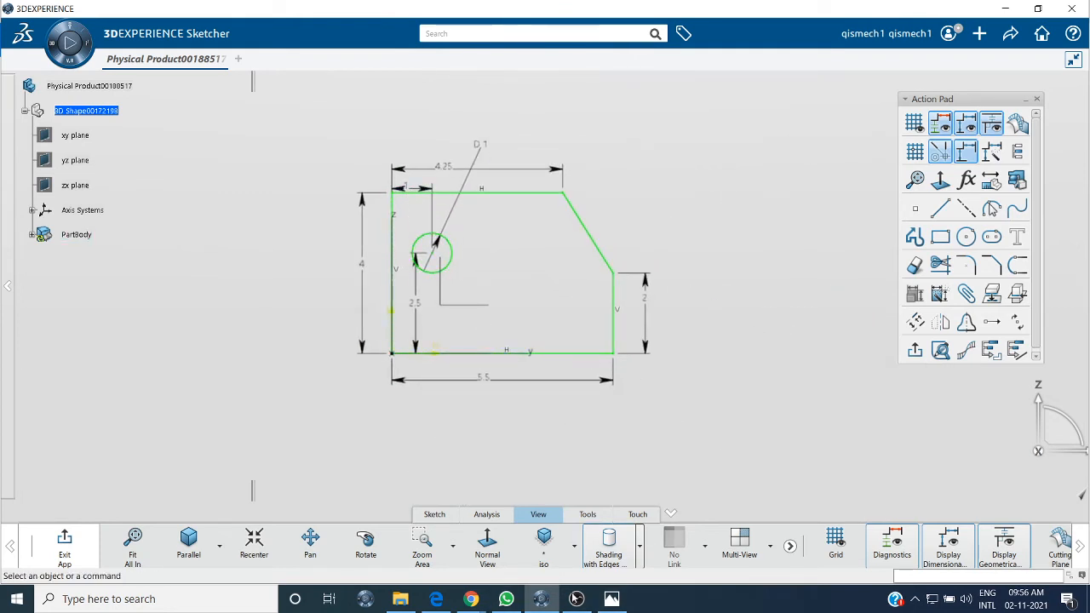
left_click(606, 596)
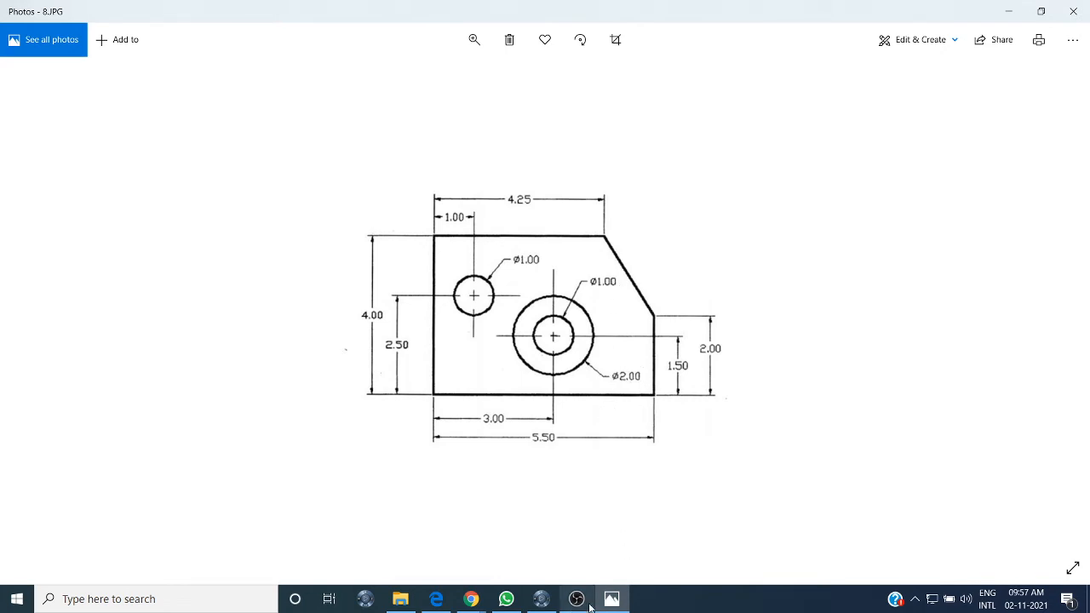
left_click(541, 599)
left_click(967, 238)
left_click(777, 192)
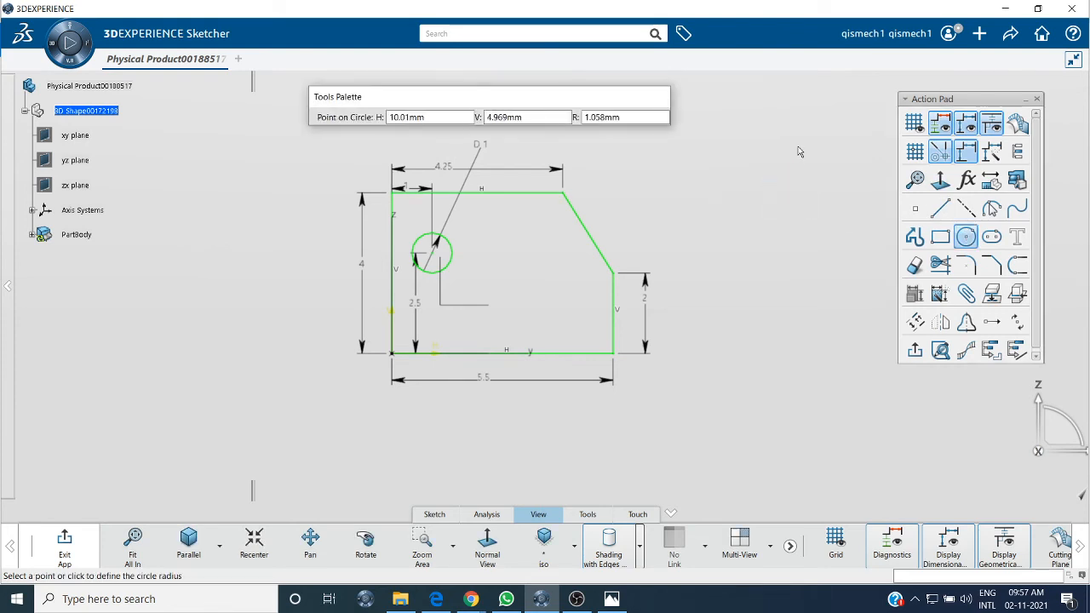
left_click(792, 146)
left_click(797, 95)
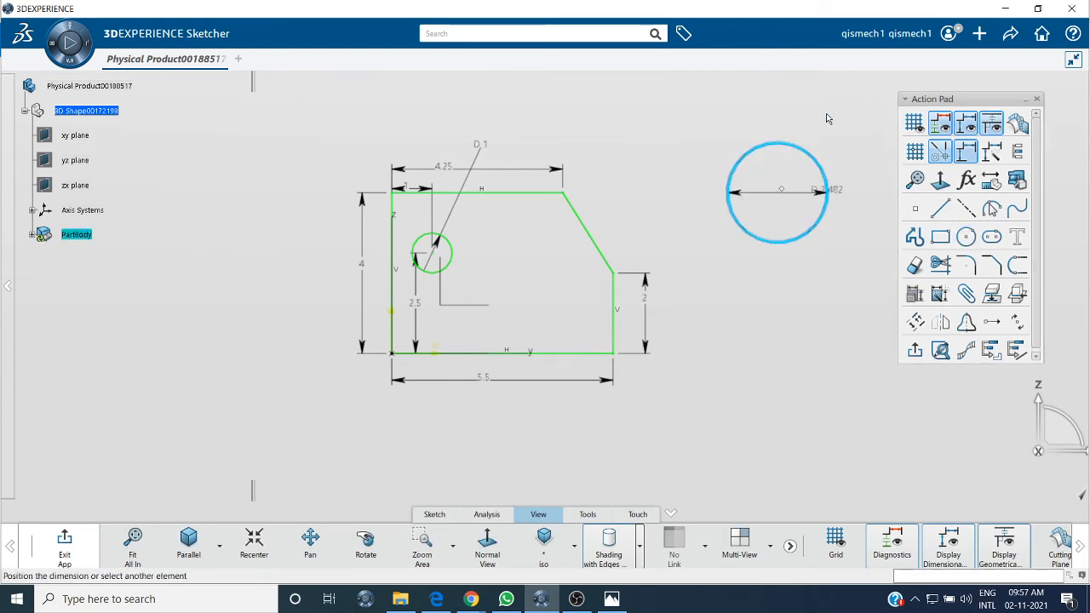
left_click(844, 130)
key("Return")
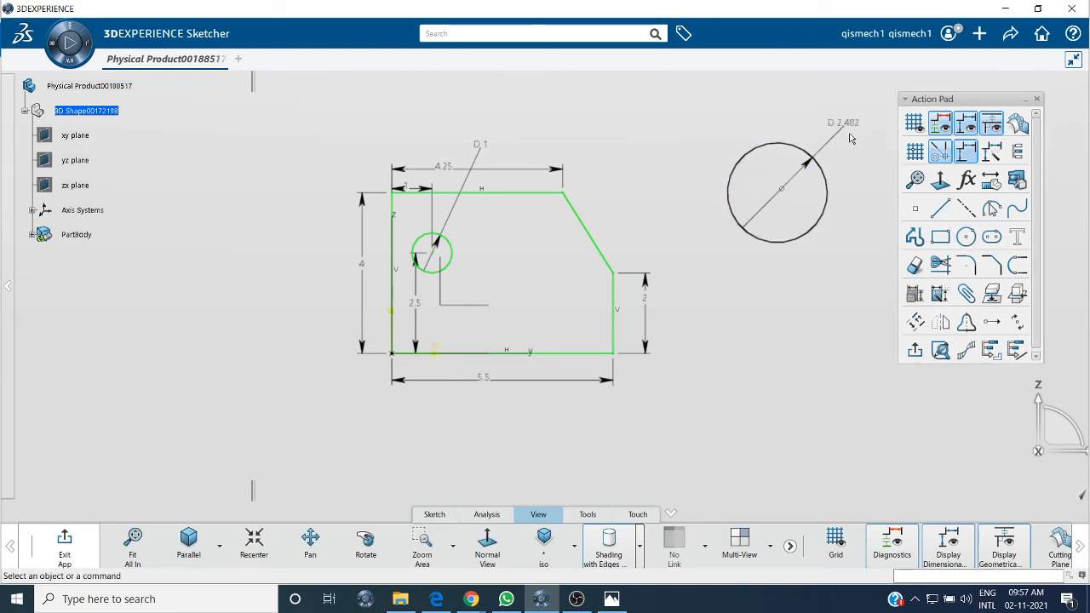
double_click(843, 126)
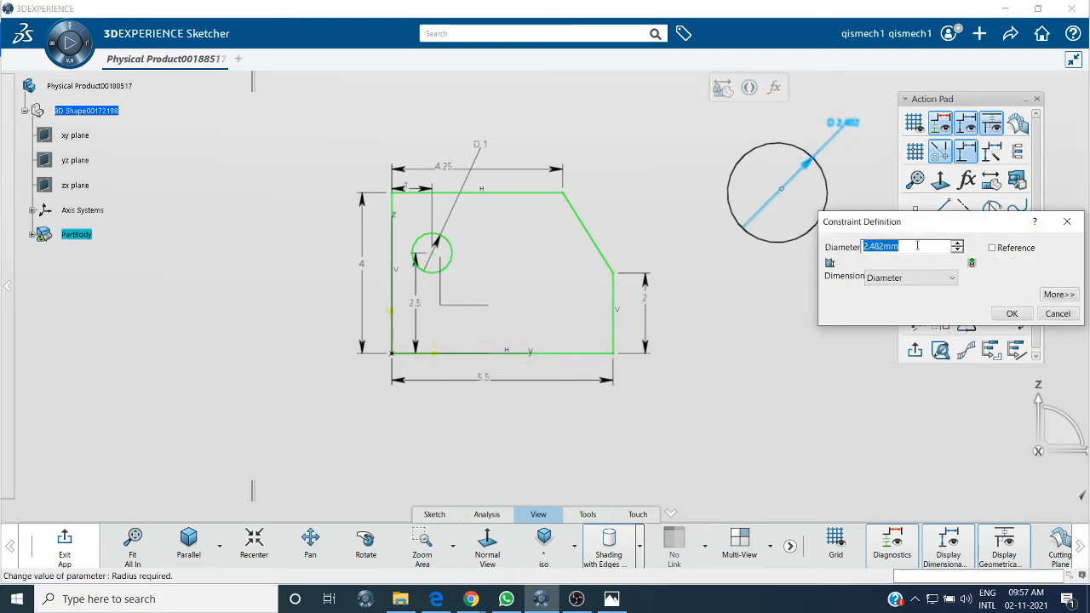
type("1")
key("Return")
Draw a third circle below the one outside the plate and constrain its diameter to 2 mm
left_click(969, 241)
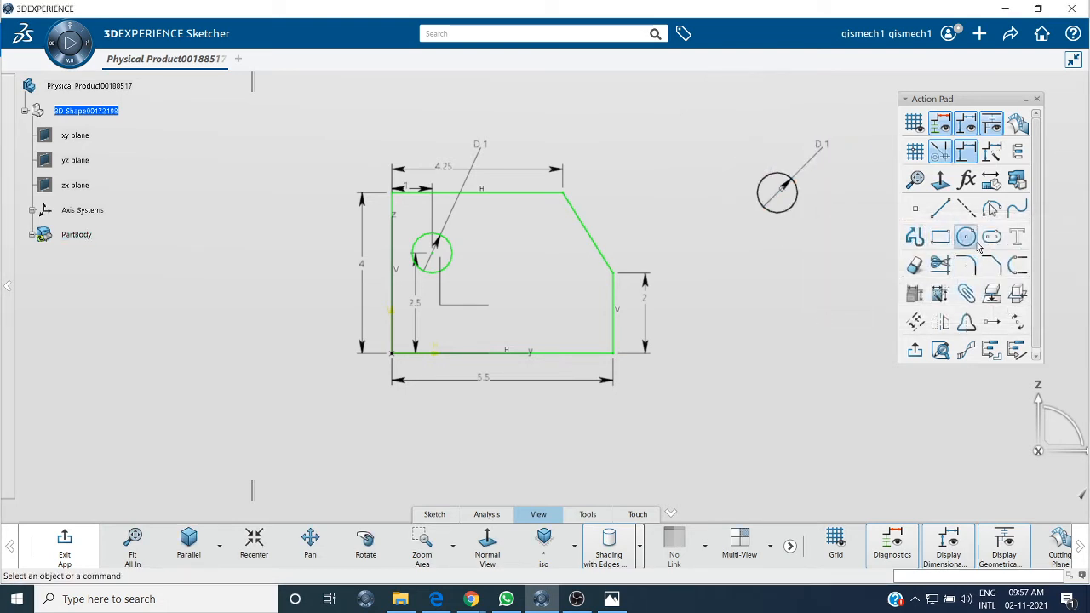
left_click(790, 310)
left_click(835, 270)
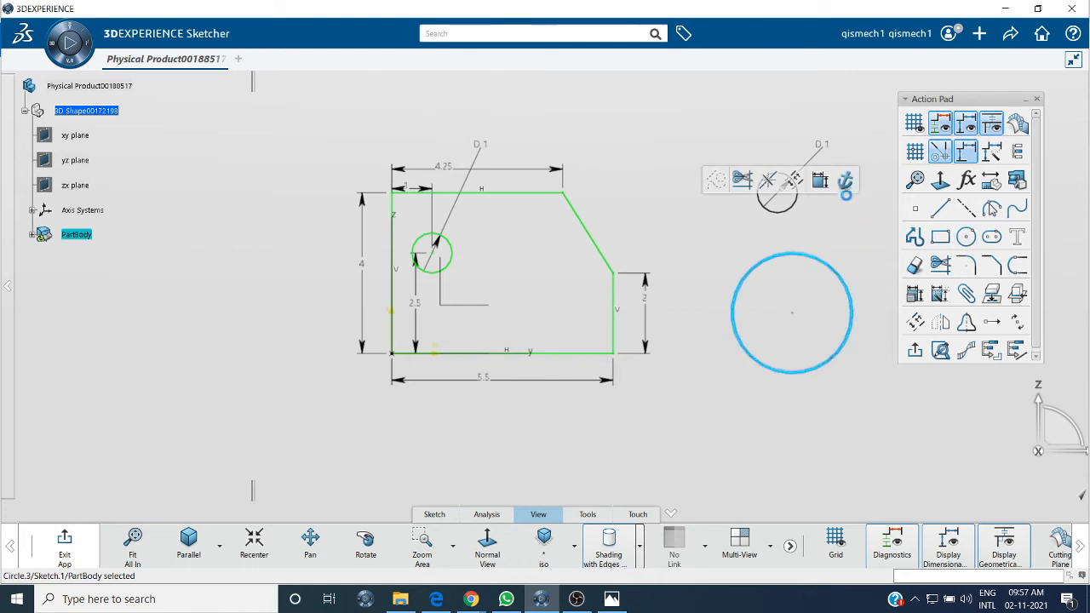
double_click(849, 228)
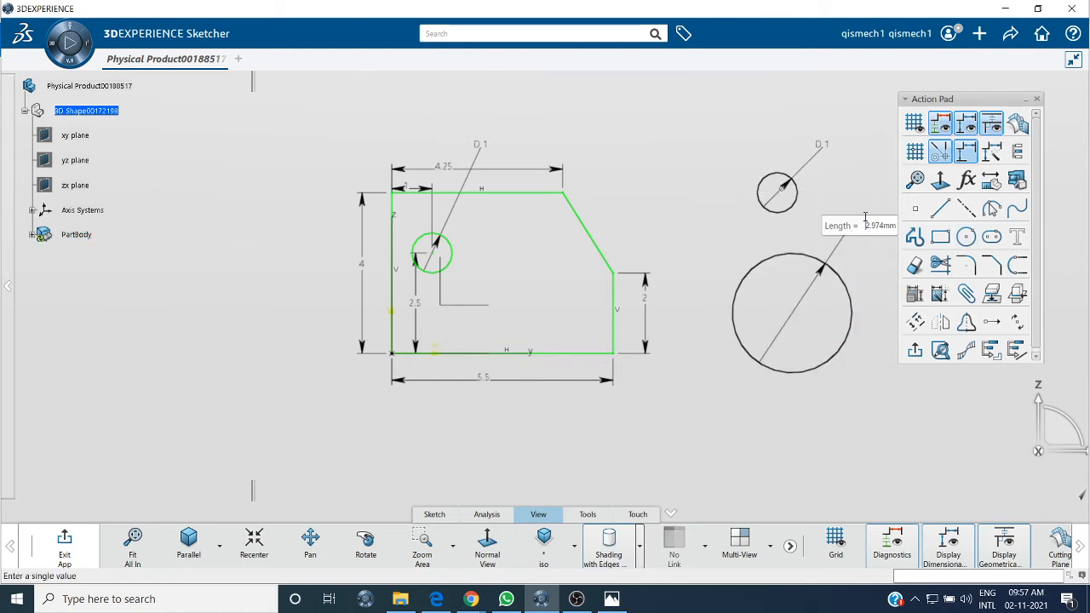
double_click(841, 230)
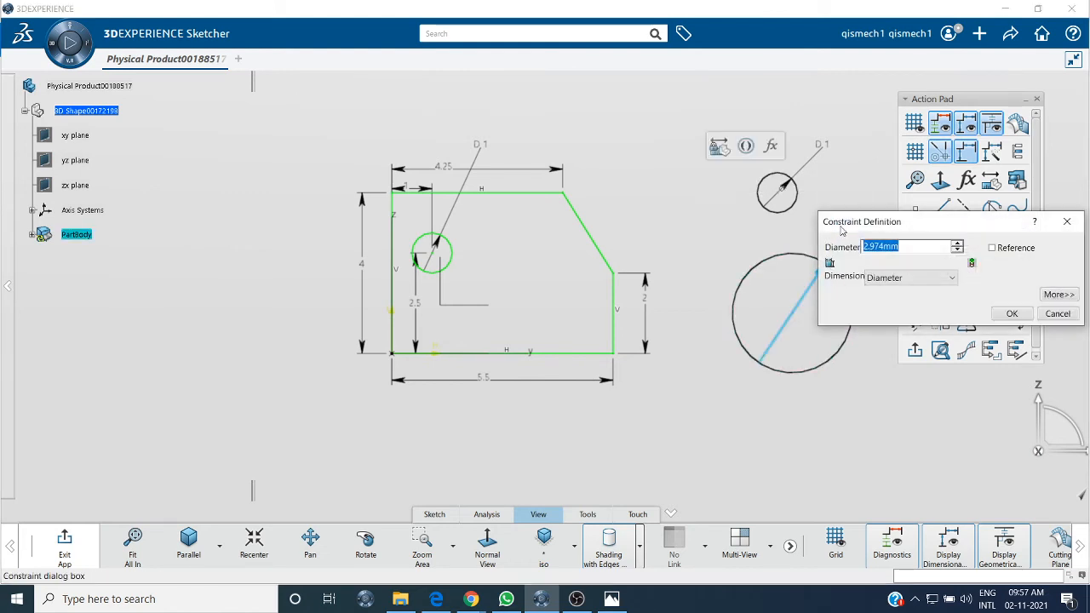
type("2")
key("Return")
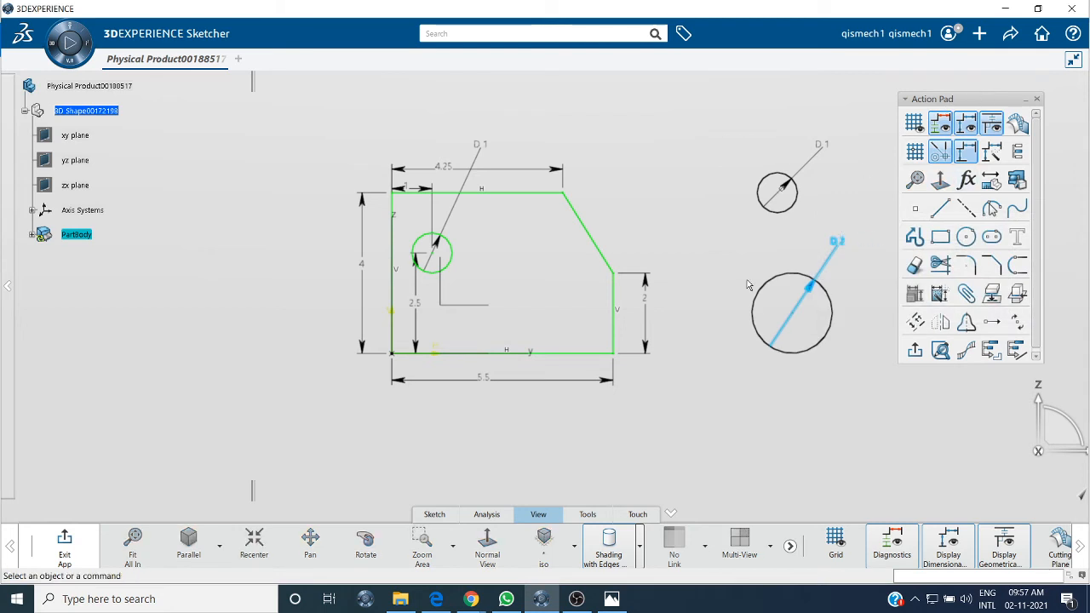
Check the hole arrangement in the 8.JPG drawing and make the two circles outside the plate concentric
left_click(611, 598)
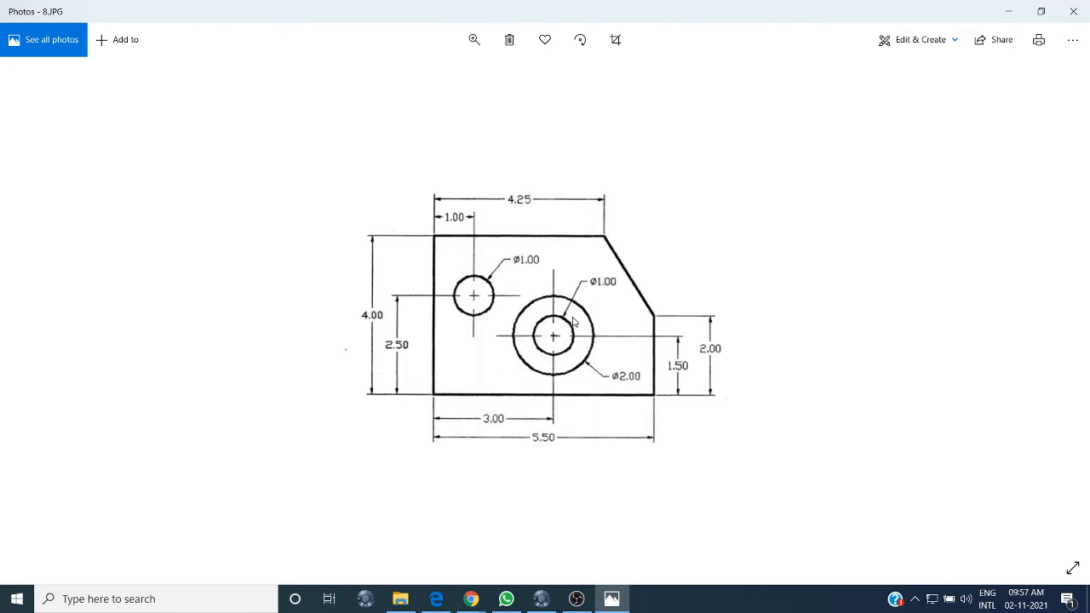
left_click(541, 602)
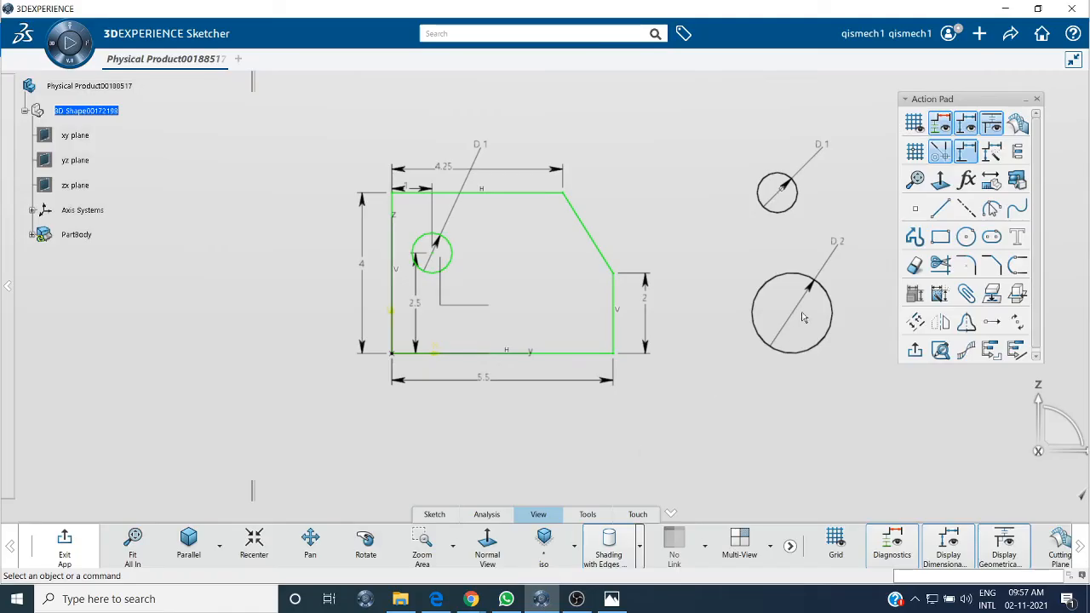
left_click(786, 214)
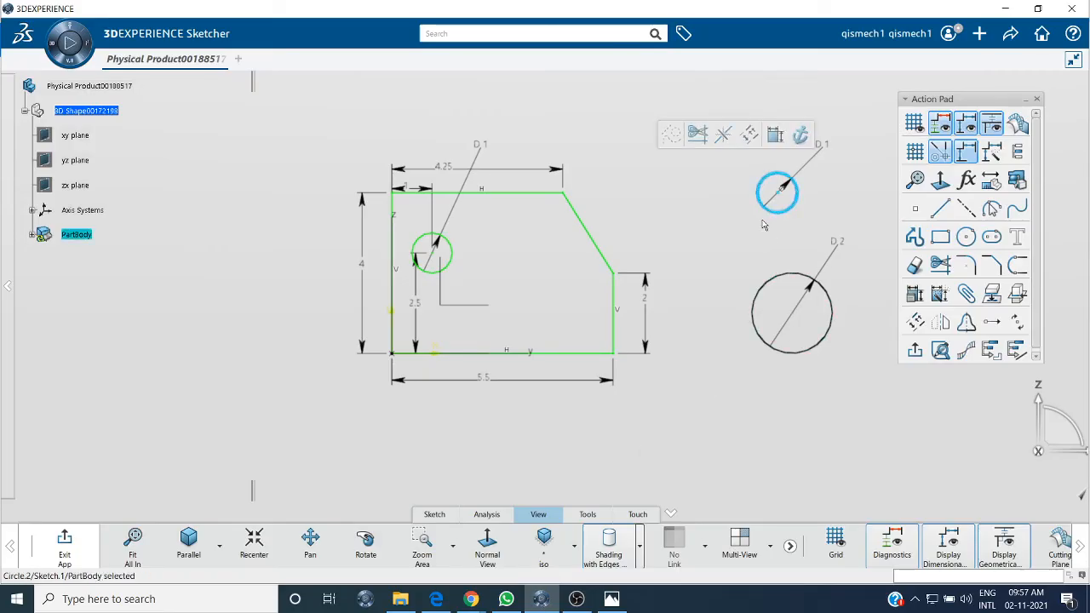
left_click(753, 232)
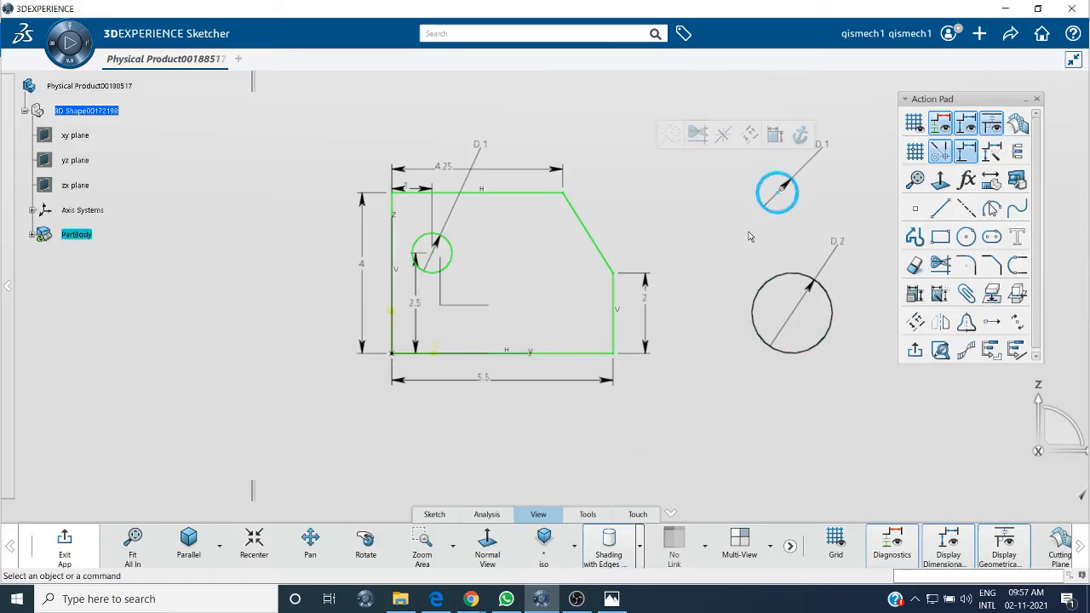
left_click(800, 209)
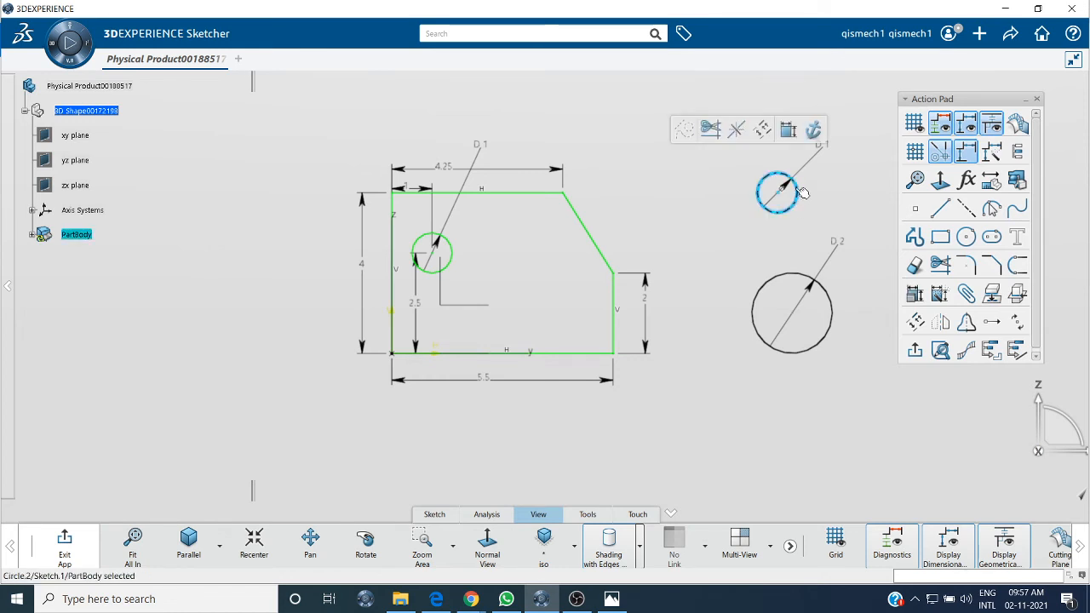
left_click(797, 130)
left_click(807, 275)
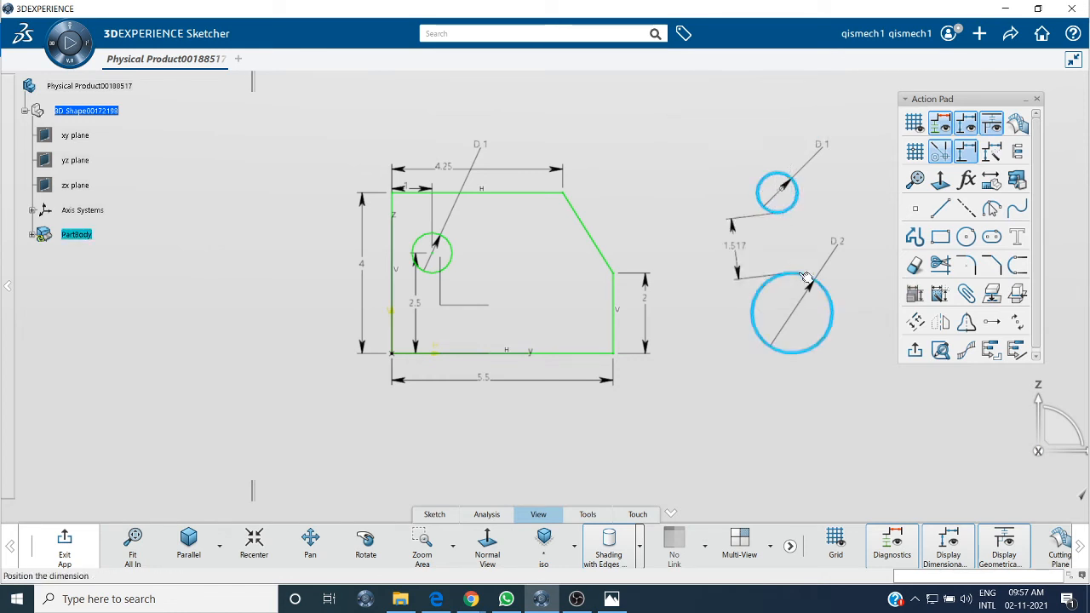
right_click(824, 201)
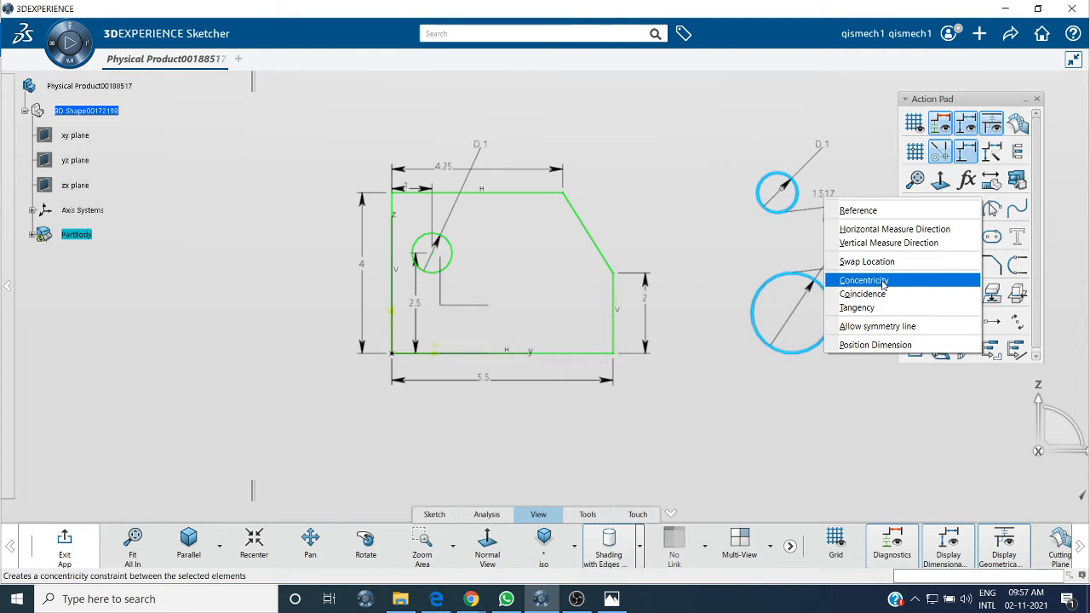
left_click(885, 285)
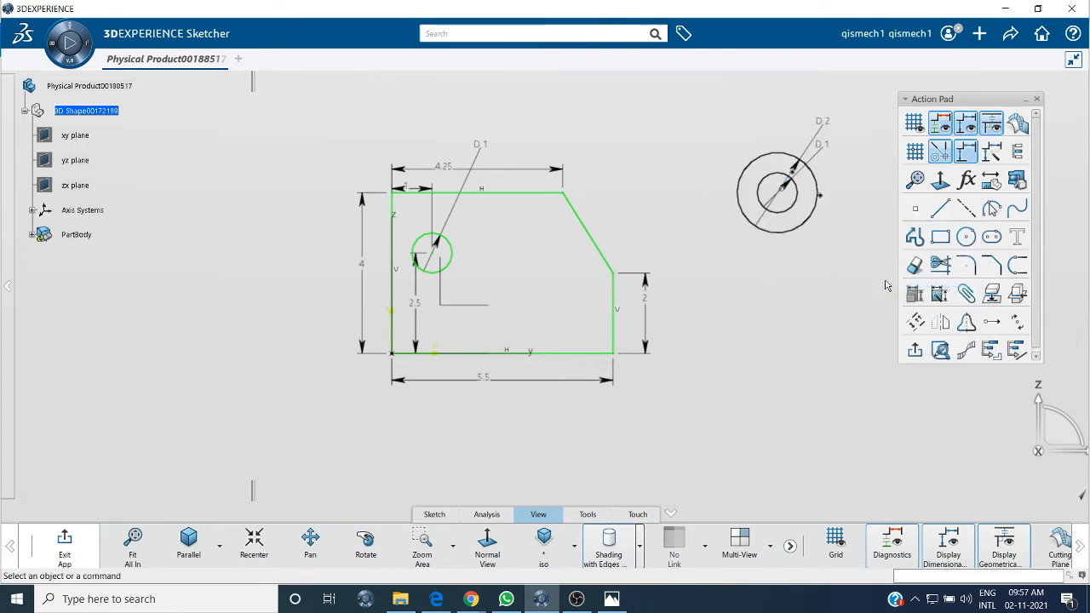
Check the centre position dimensions of the concentric holes in the 8.JPG drawing and return to the sketch
left_click(783, 196)
left_click(776, 276)
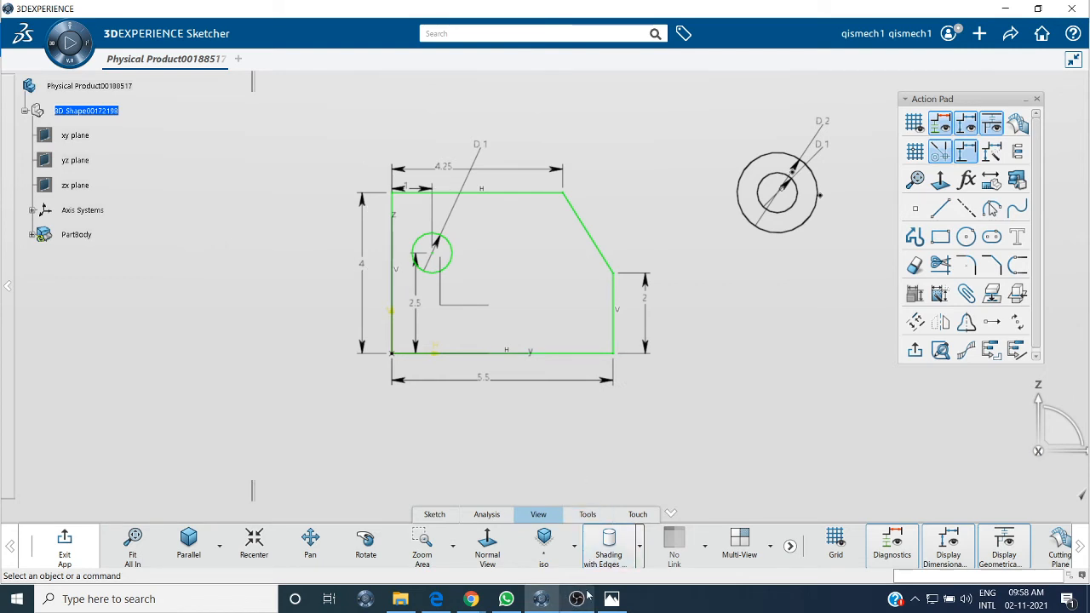
left_click(612, 598)
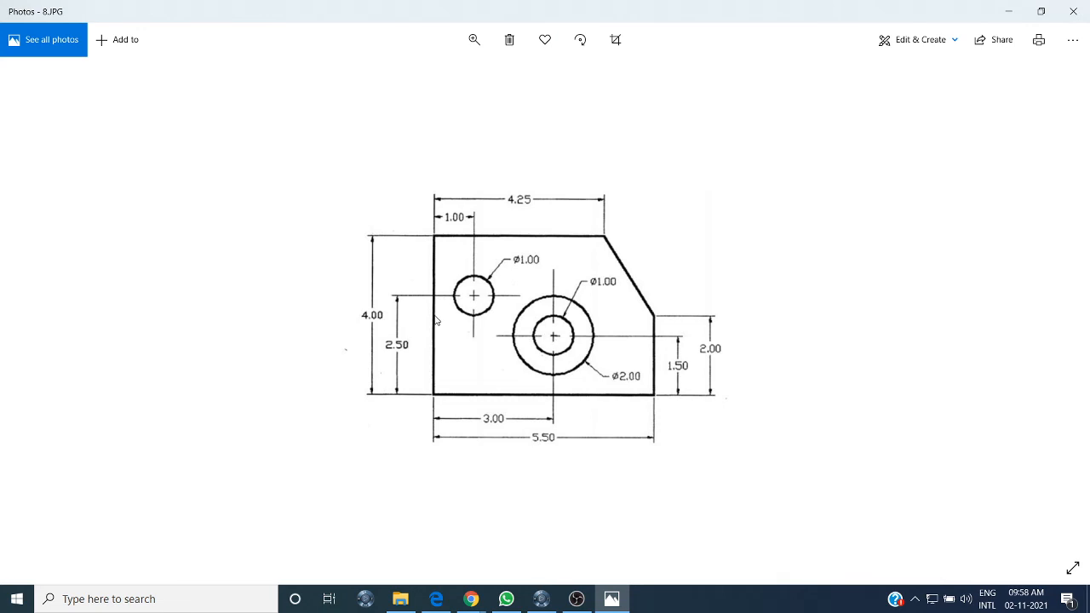
left_click(541, 599)
left_click(778, 194)
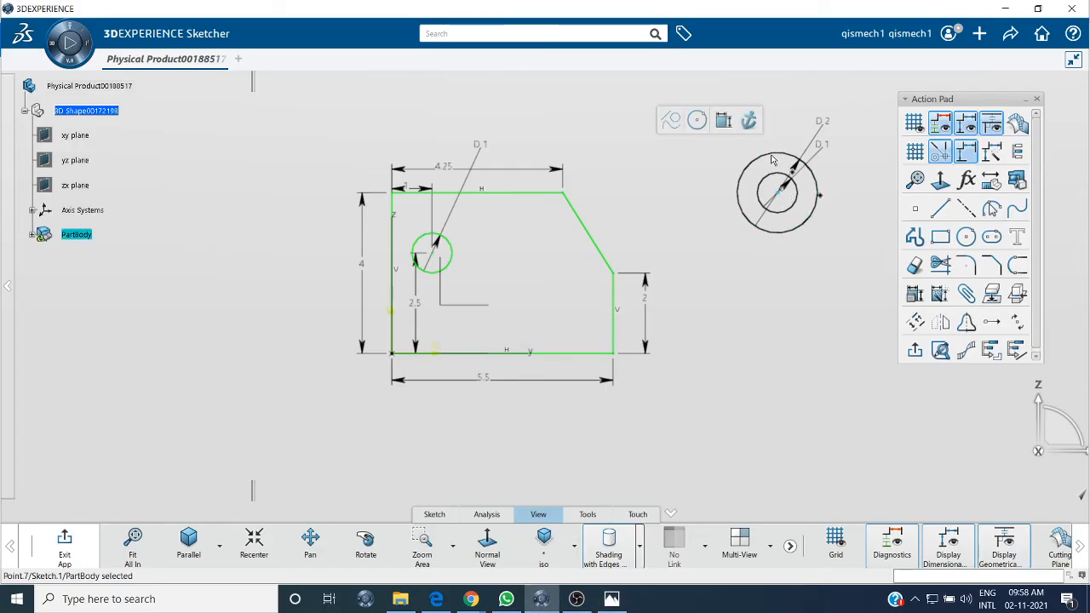
left_click(722, 121)
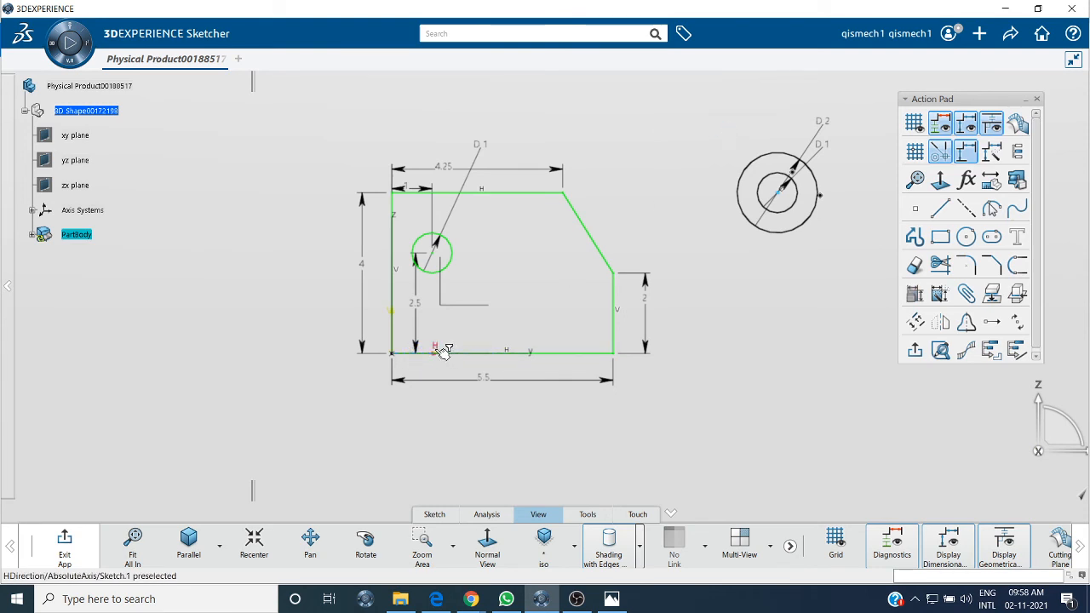
left_click(436, 350)
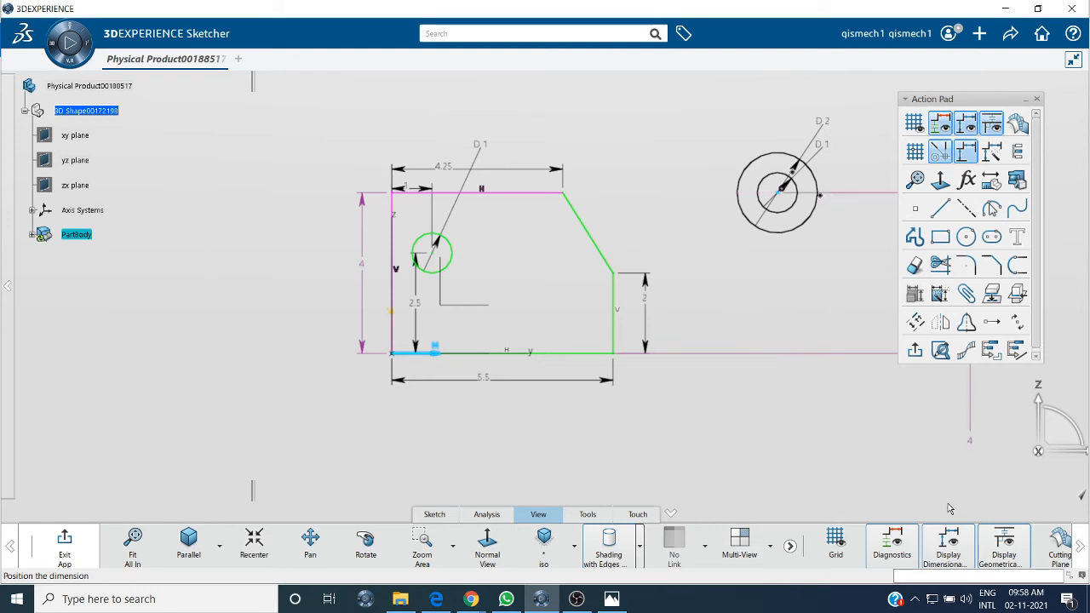
key("Escape")
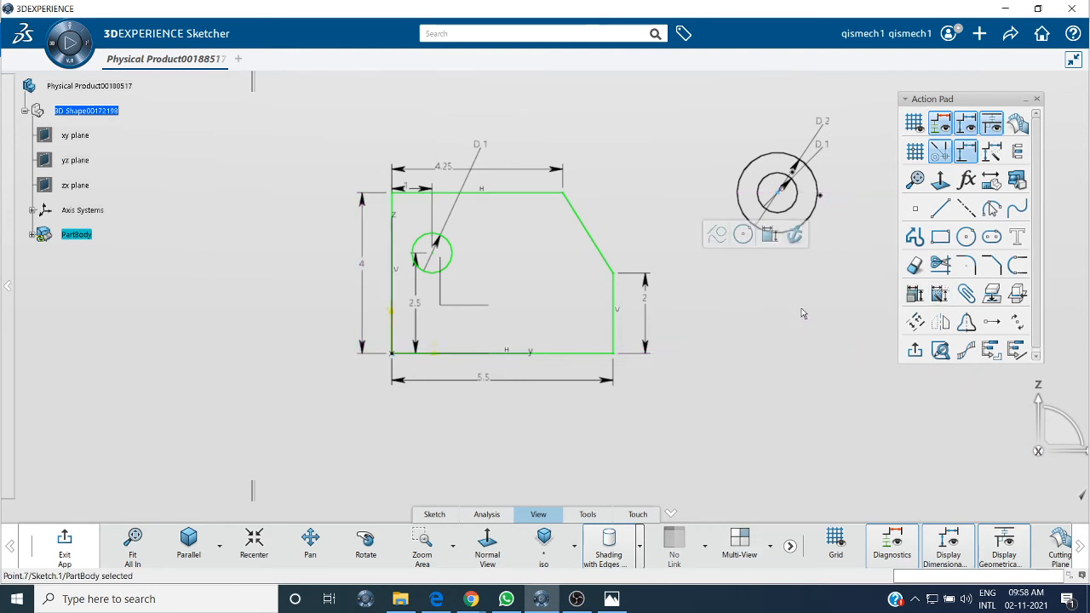
left_click(803, 312)
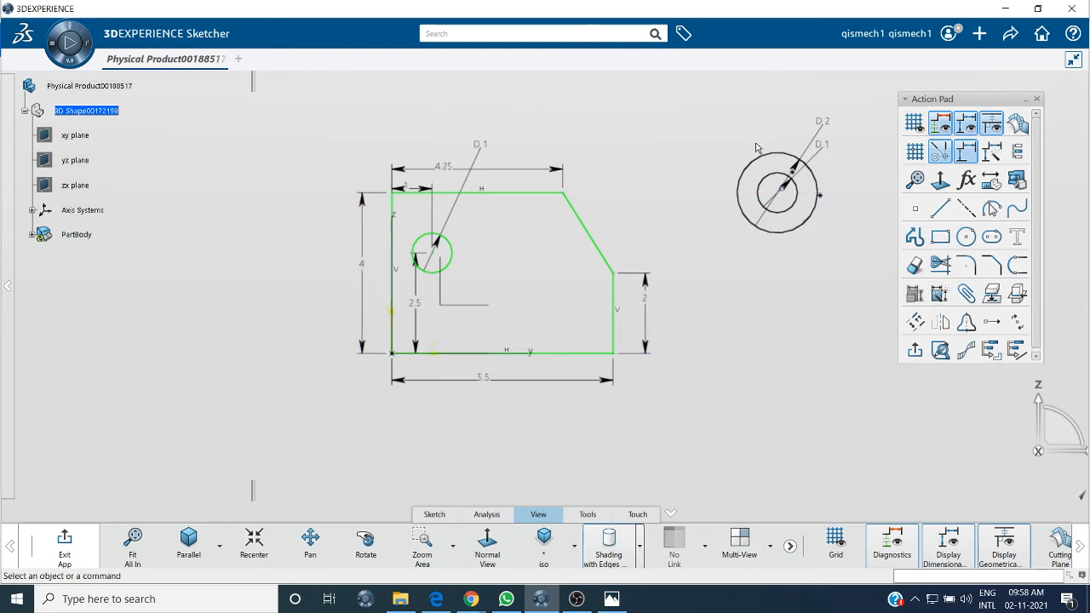
Move the two diameter dimensions of the concentric circles aside so they leave the shared centre point easy to pick
right_click(781, 197)
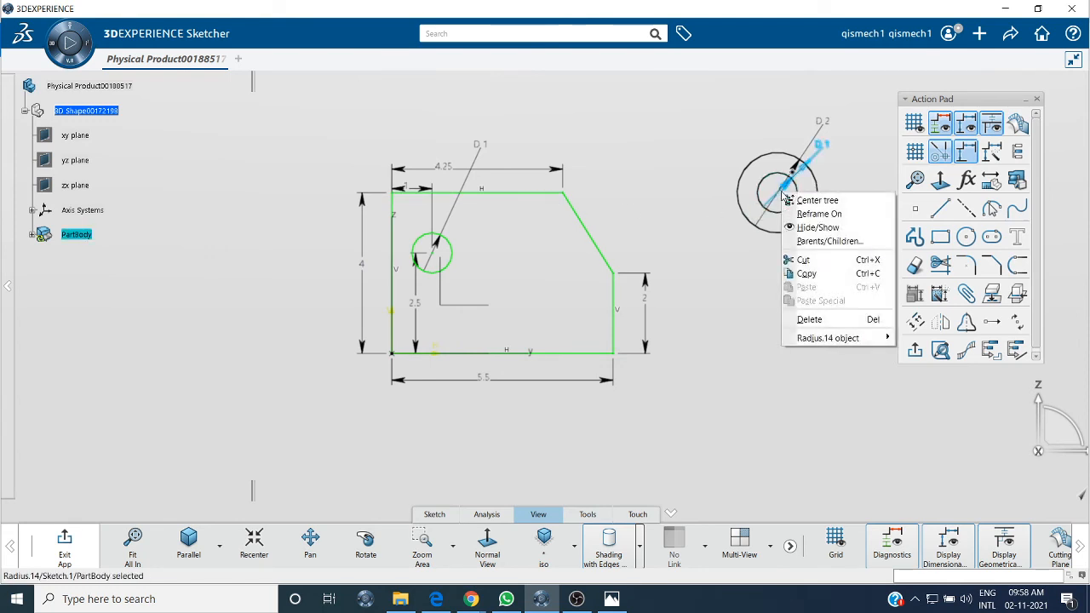
key("Escape")
left_click_drag(827, 147, 708, 153)
left_click_drag(783, 189, 657, 172)
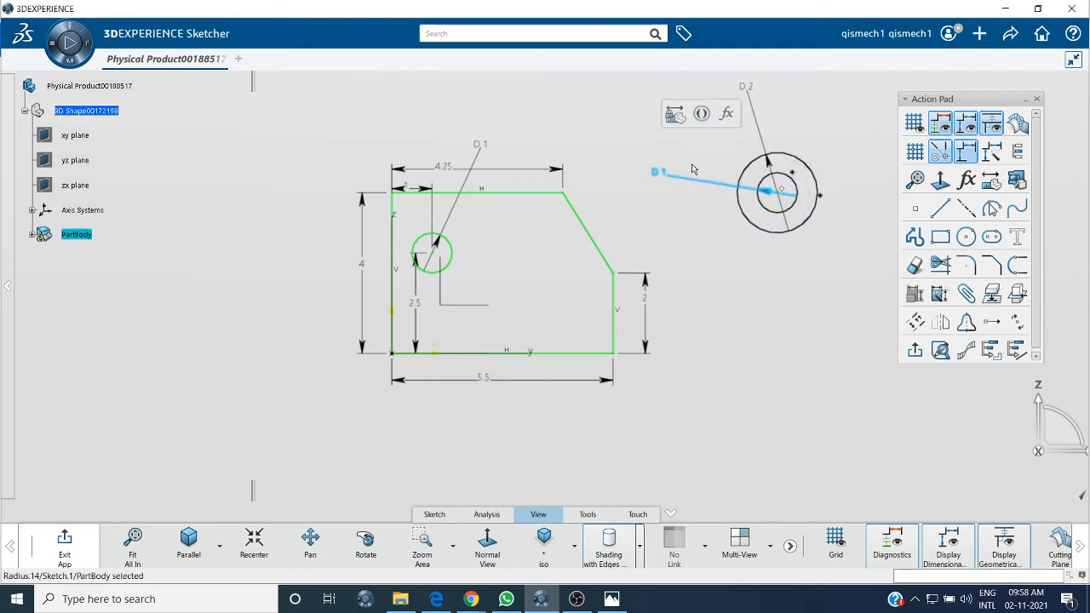
left_click(790, 193)
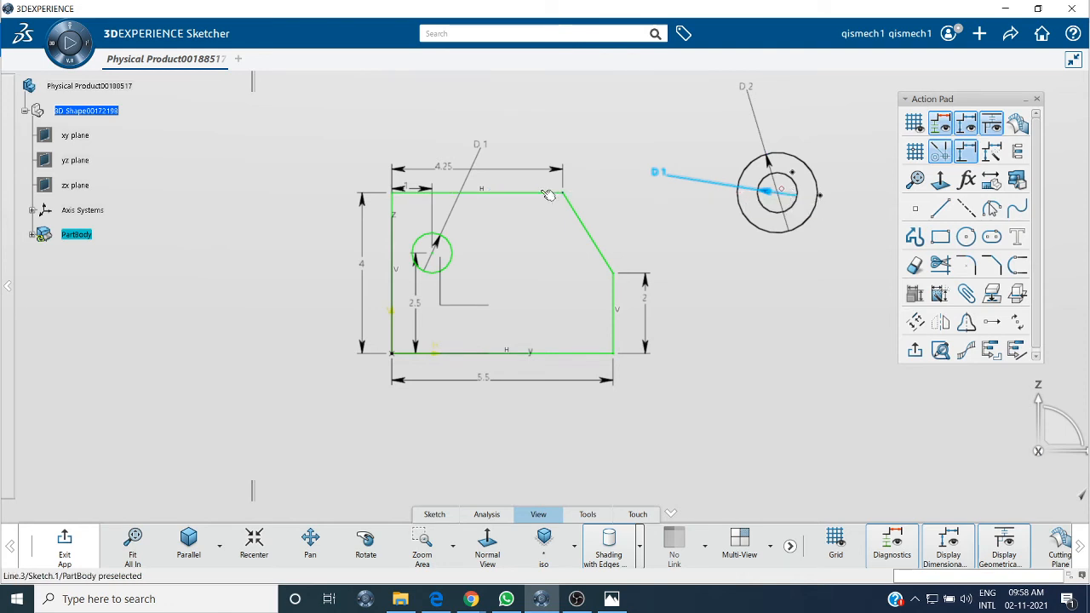
right_click(786, 192)
left_click(828, 331)
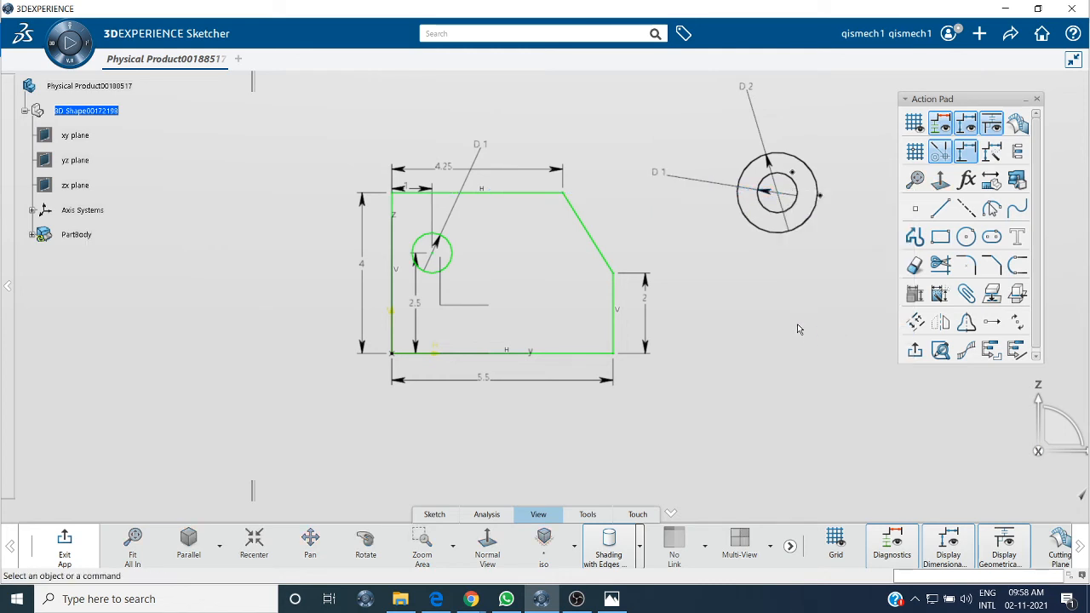
Constrain the vertical distance from the horizontal axis to the concentric circles' centre to 1.5 mm
left_click(778, 192)
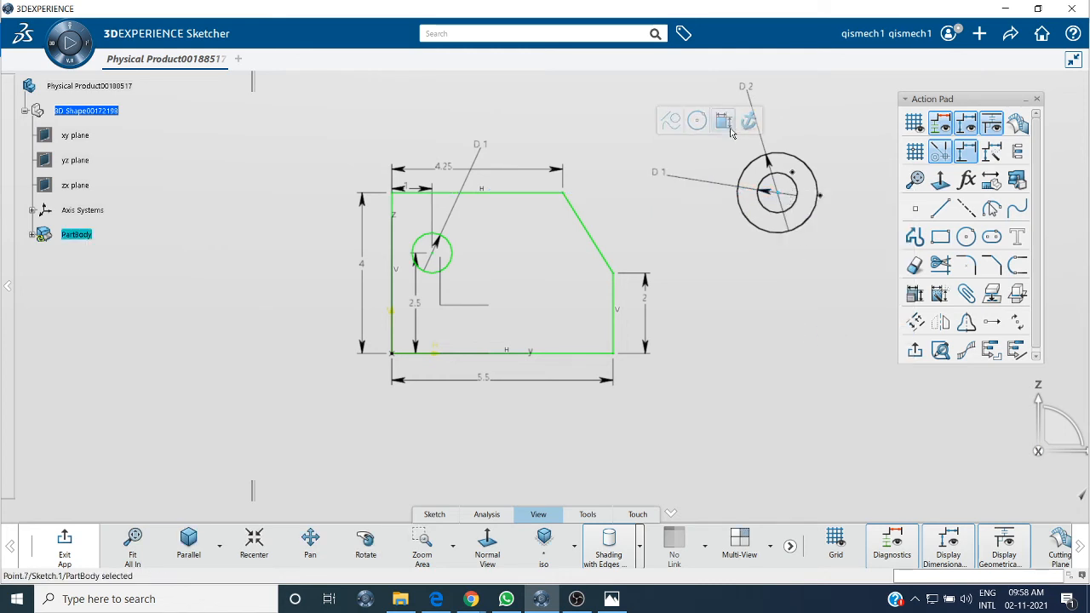
left_click(726, 126)
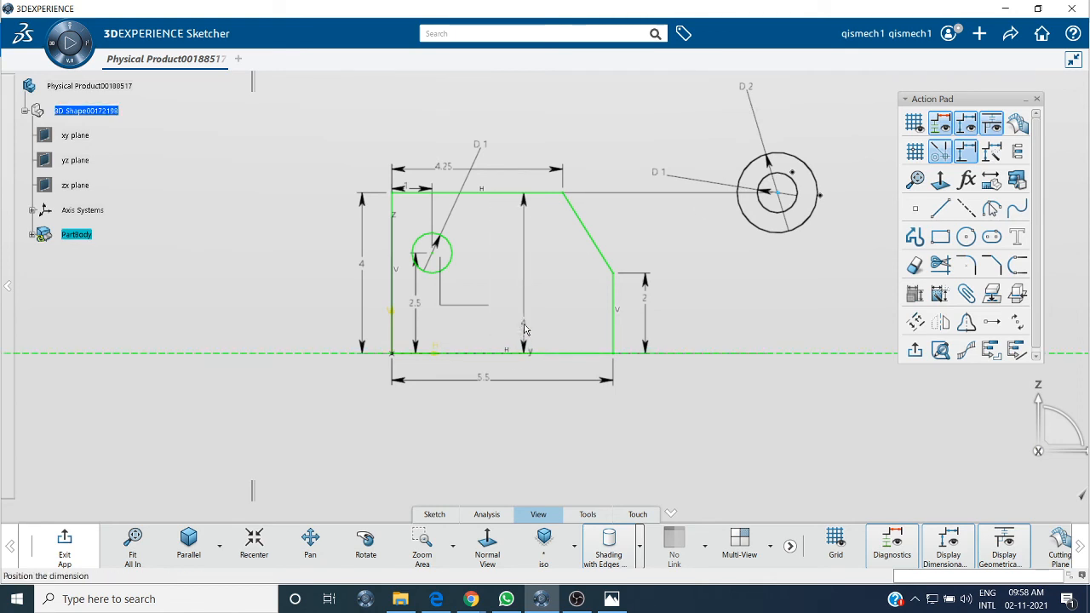
left_click(525, 329)
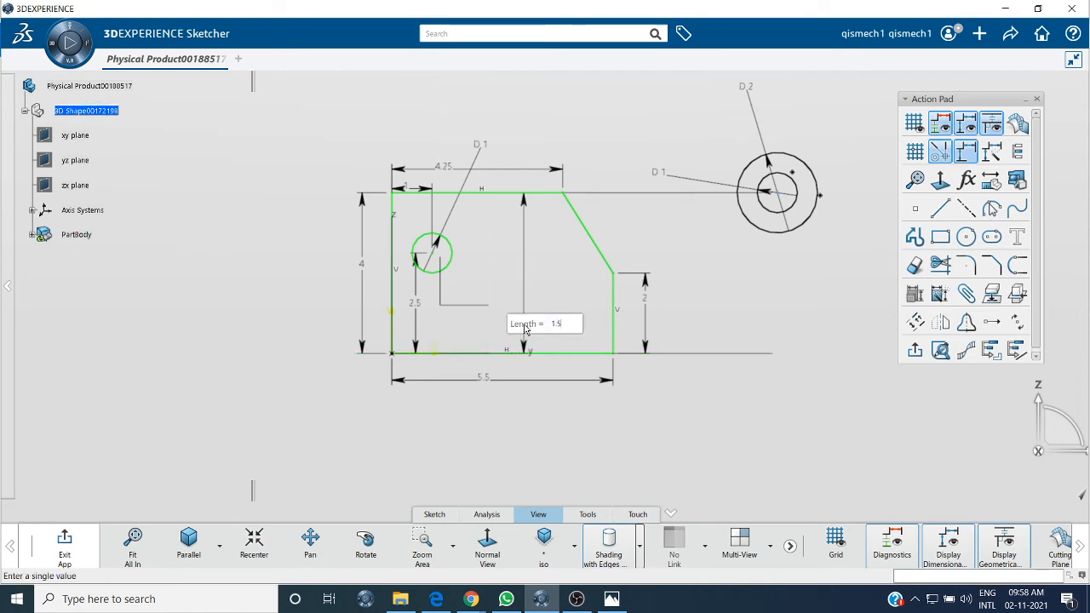
type("1.5")
key("Return")
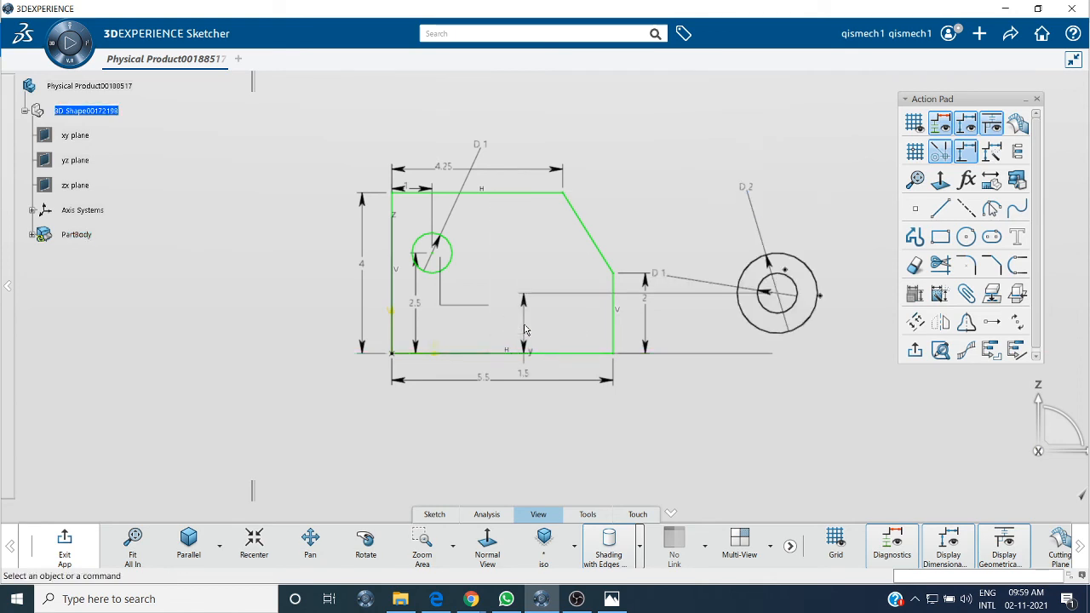
Constrain the horizontal distance from the vertical axis to the concentric circles' centre to 3 mm
left_click(786, 295)
left_click(725, 198)
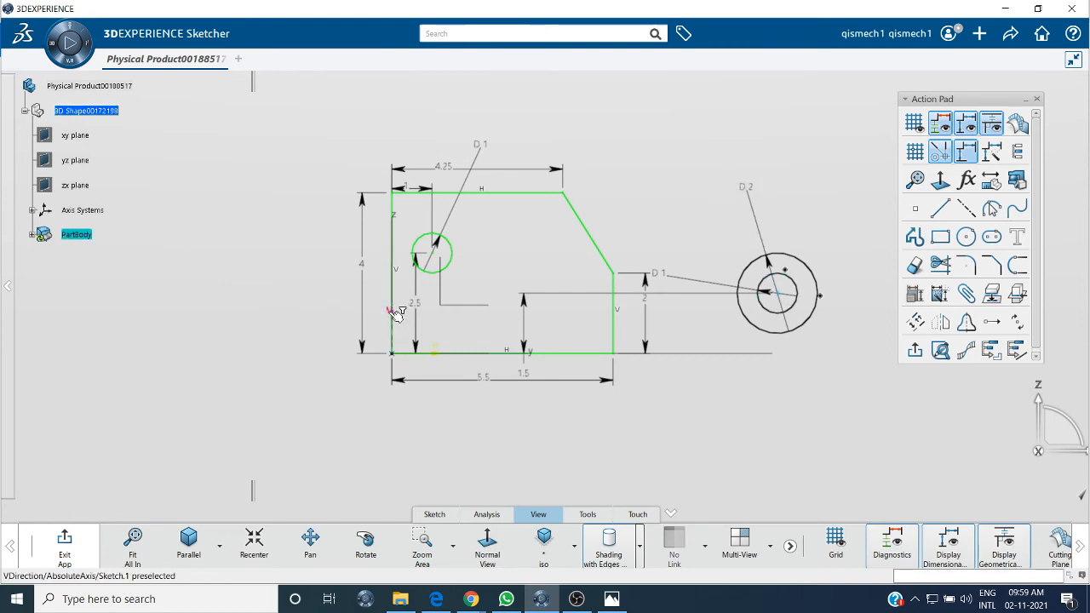
left_click(391, 311)
left_click(531, 267)
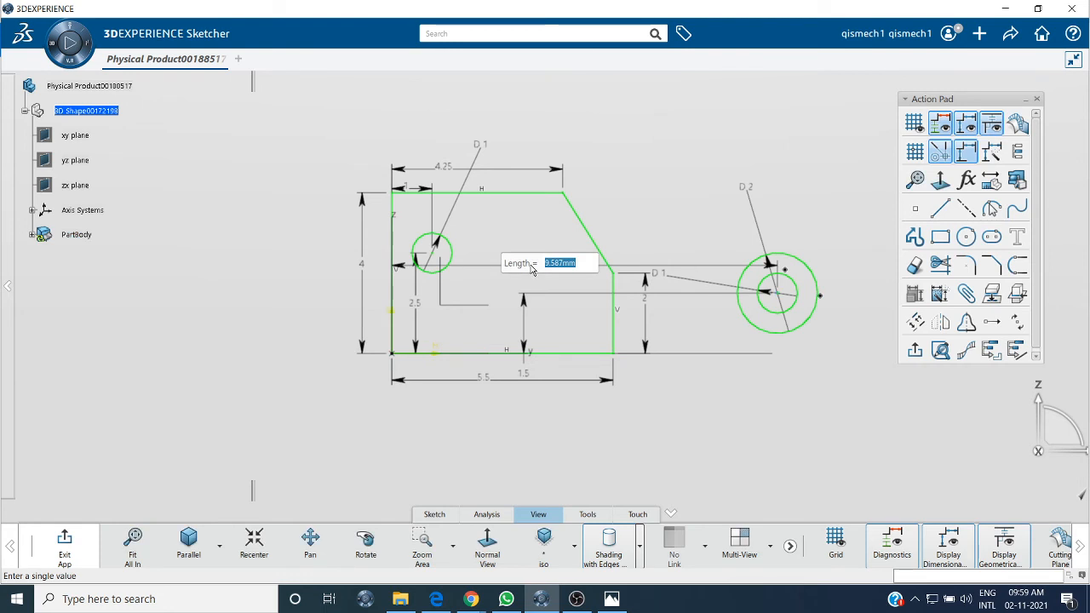
type("3")
key("Return")
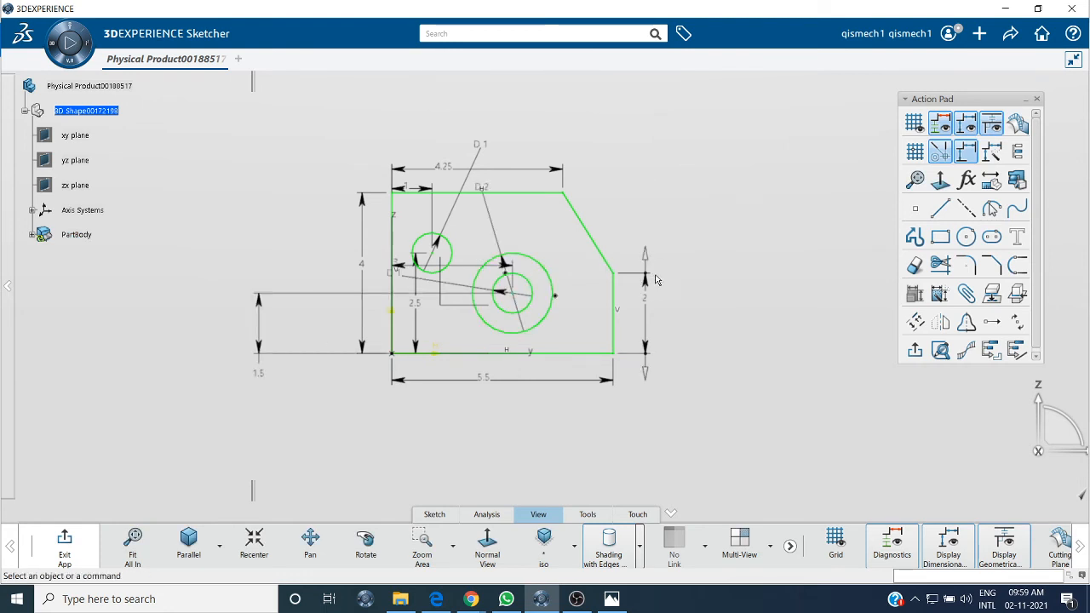
mouse_move(684, 239)
middle_mouse_down()
mouse_move(678, 216)
mouse_move(680, 266)
middle_mouse_up()
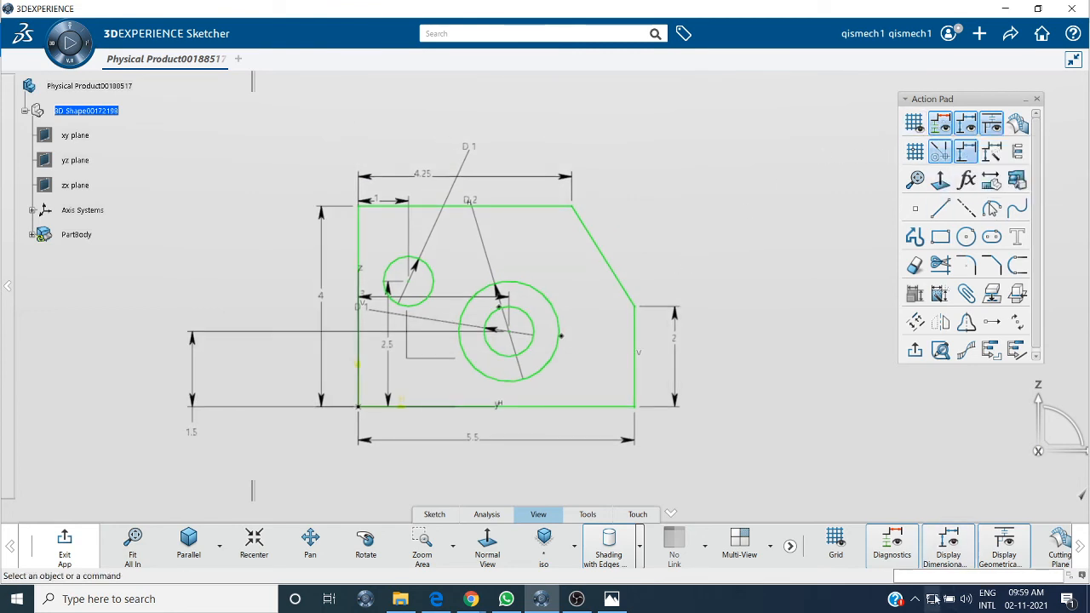
Switch the diagnostic colours, the dimensional constraint display and the geometrical constraint display off and back on, one after another
left_click(885, 550)
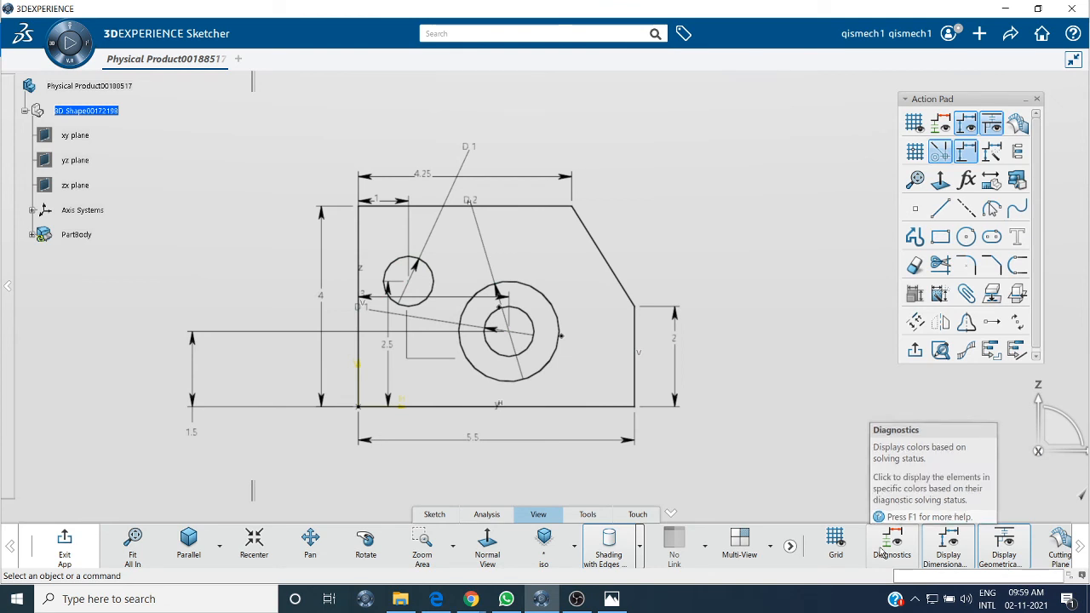
left_click(883, 553)
left_click(940, 549)
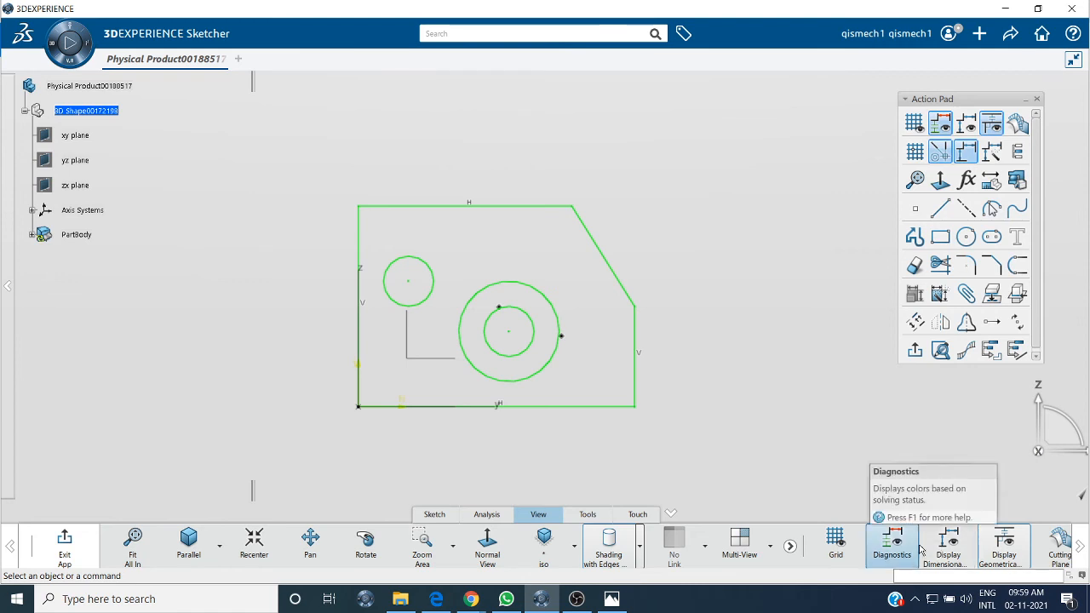
left_click(952, 554)
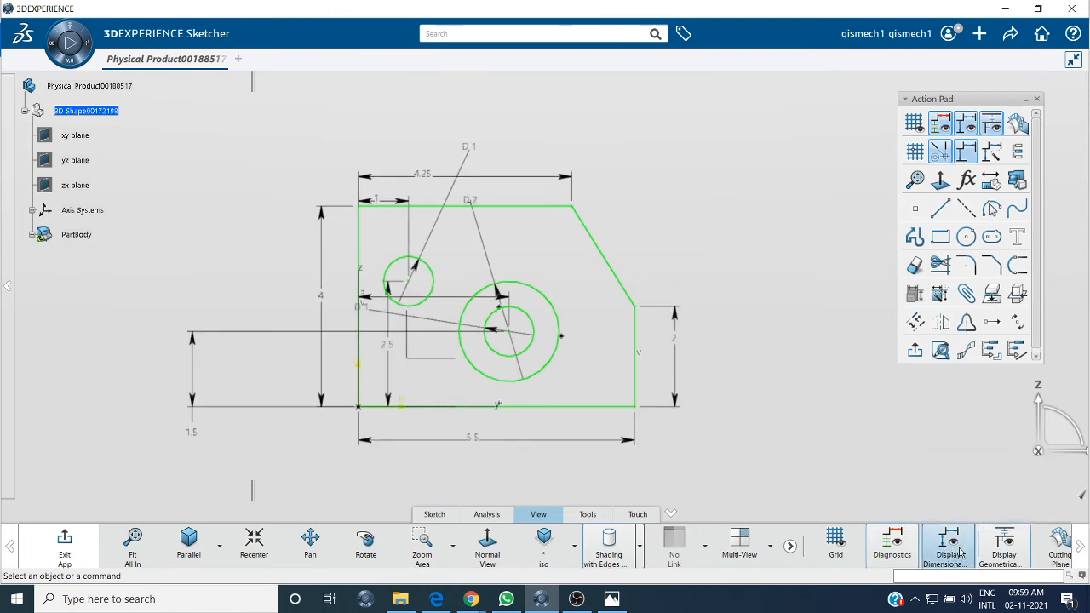
left_click(990, 555)
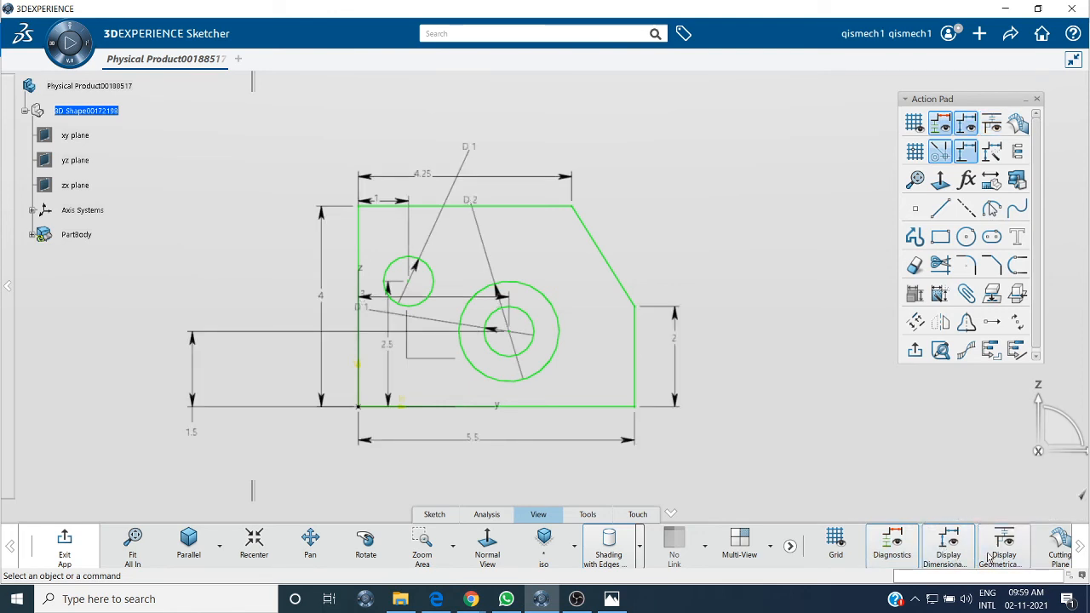
left_click(990, 557)
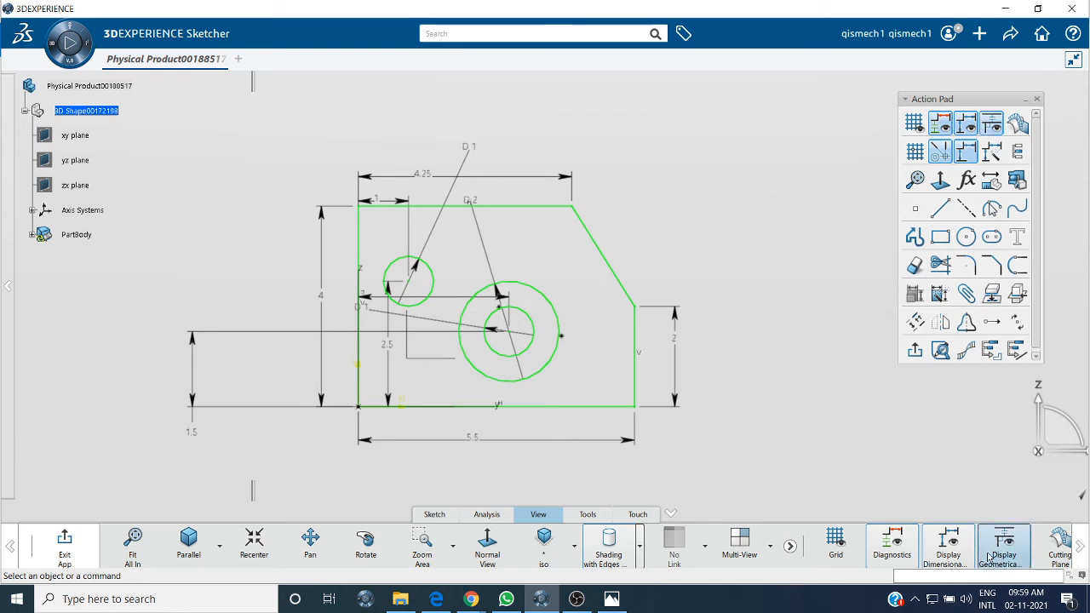
scroll(886, 564, "down", 2)
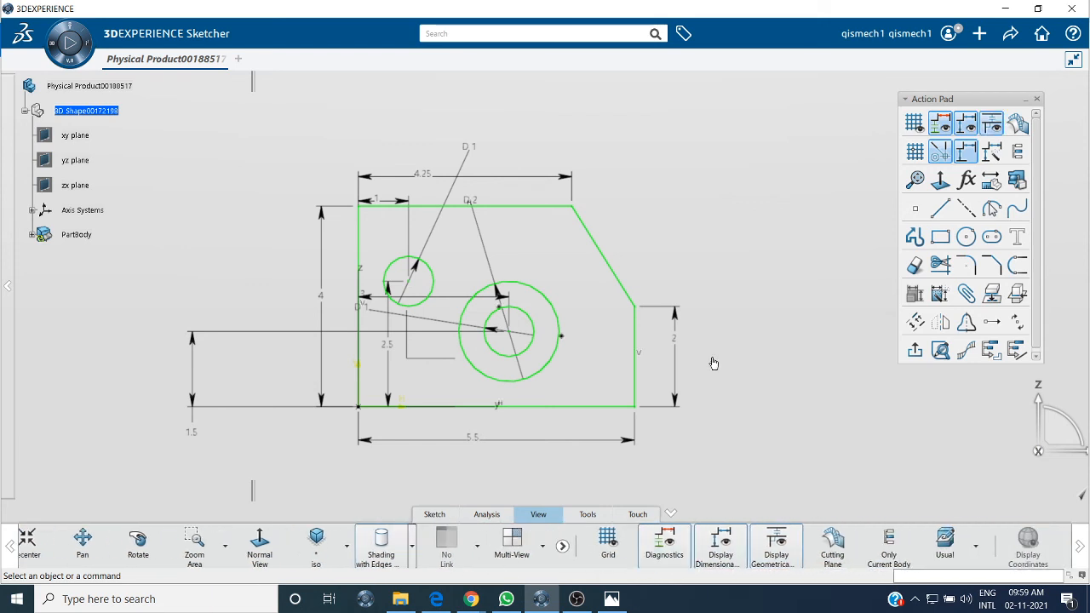
left_click(940, 155)
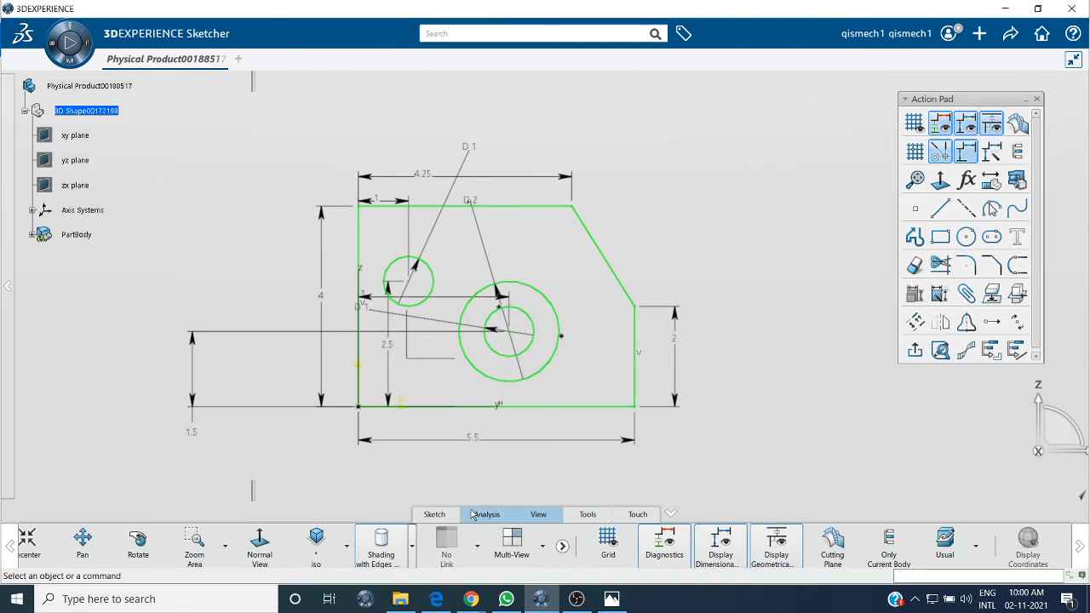
Run Sketch Analysis and examine the geometry status of the three circles and the plate's outline profile
mouse_move(475, 514)
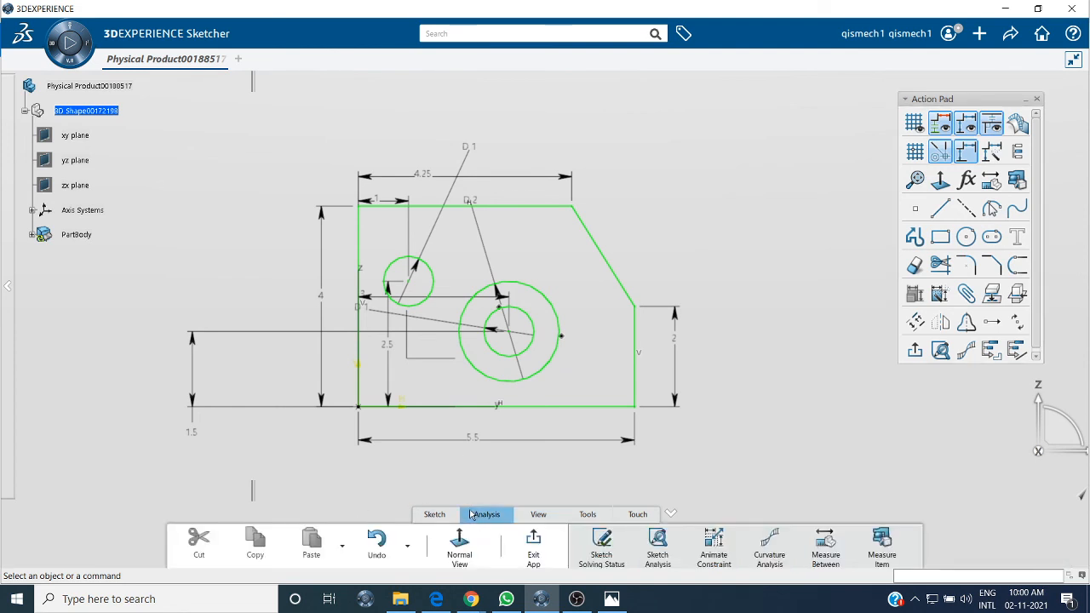
left_click(654, 558)
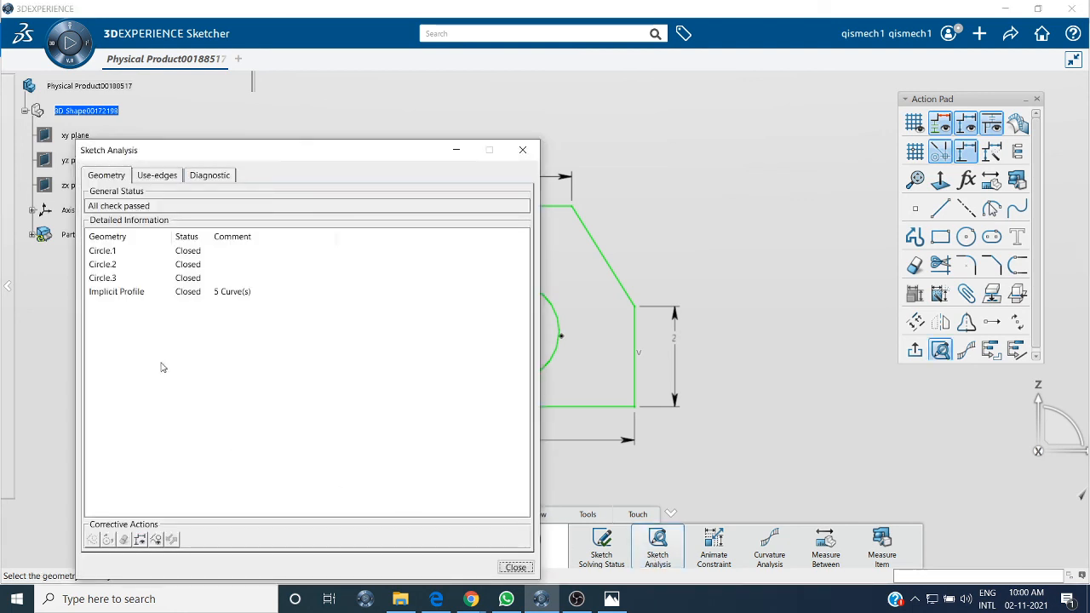
left_click(113, 252)
left_click(126, 265)
left_click(130, 278)
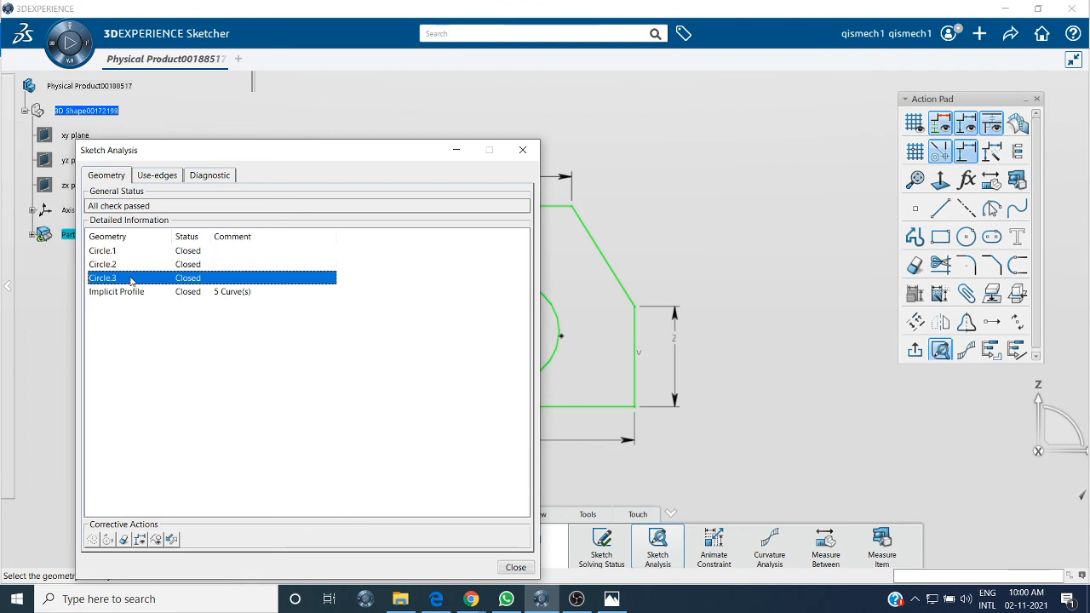
left_click(134, 292)
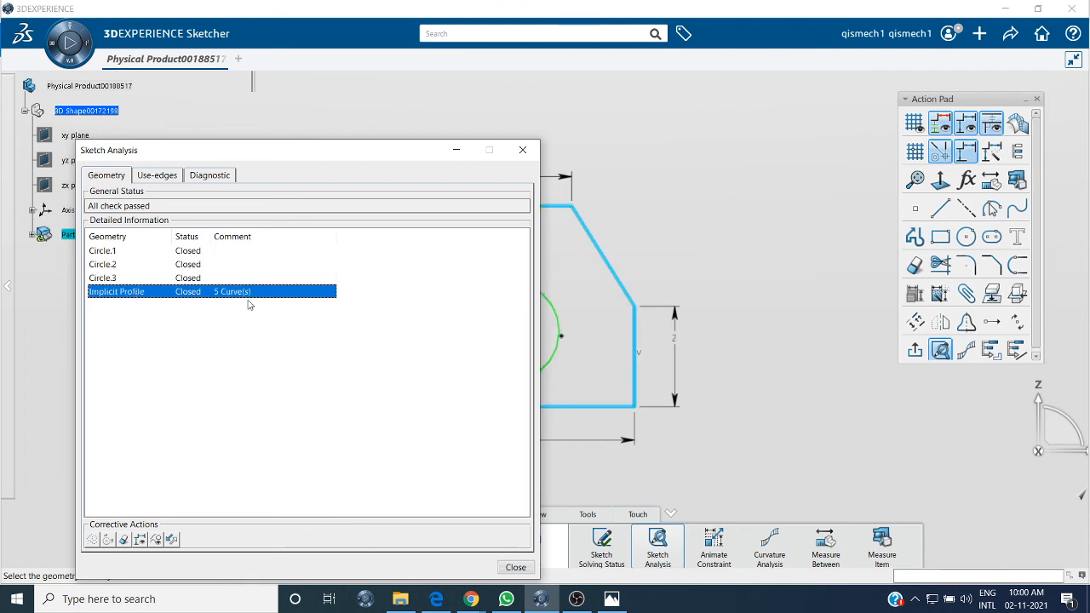
Review the diagnostic status of the sketch's geometry and constraints in the analysis, and close it
left_click(207, 175)
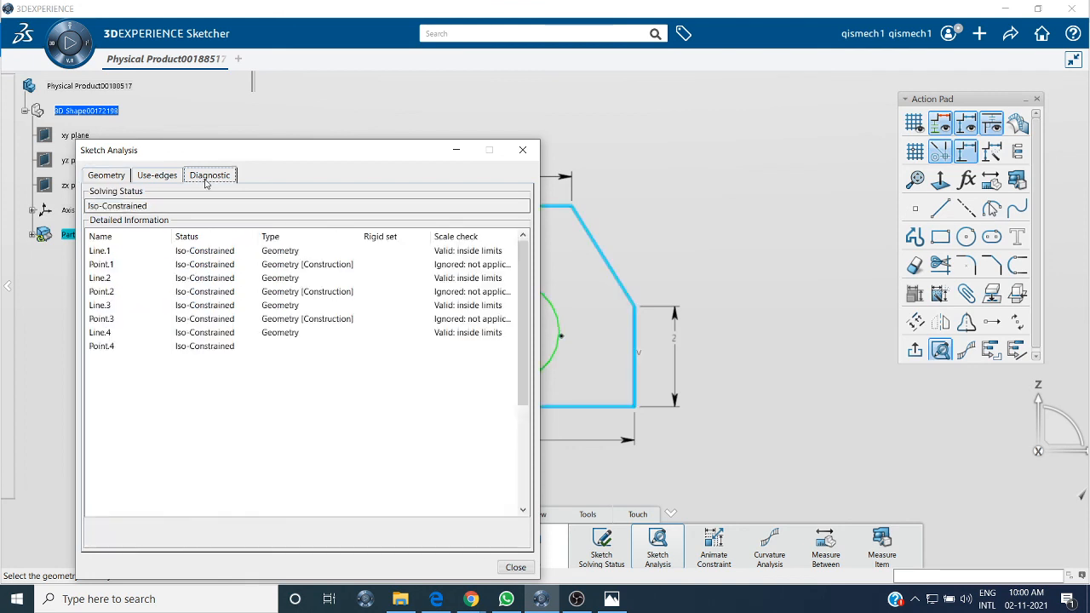
left_click(185, 253)
left_click(195, 317)
left_click(195, 345)
left_click(195, 416)
scroll(206, 415, "down", 4)
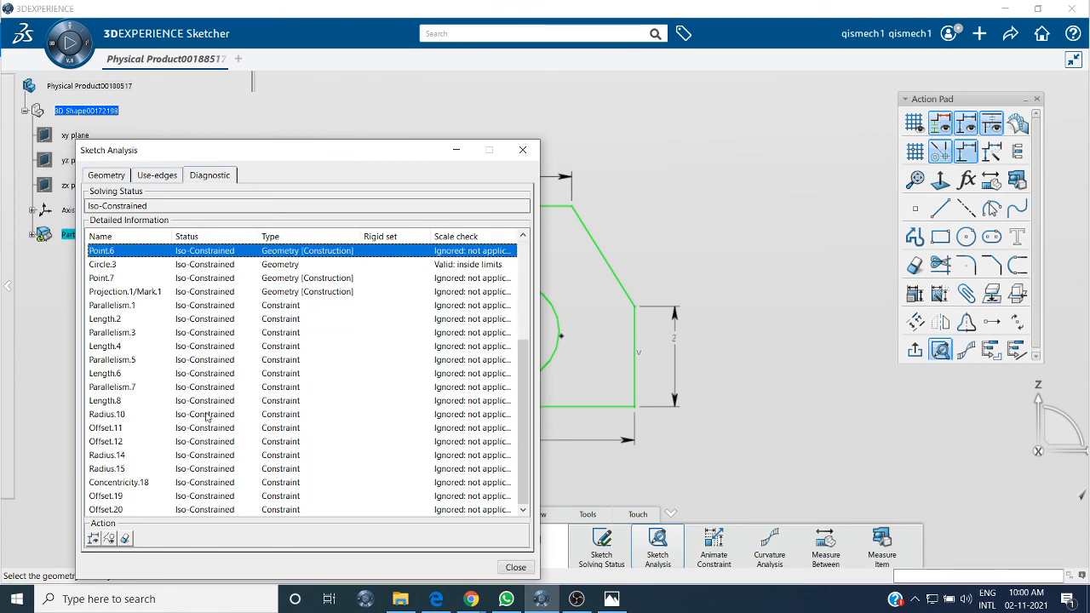
left_click(515, 566)
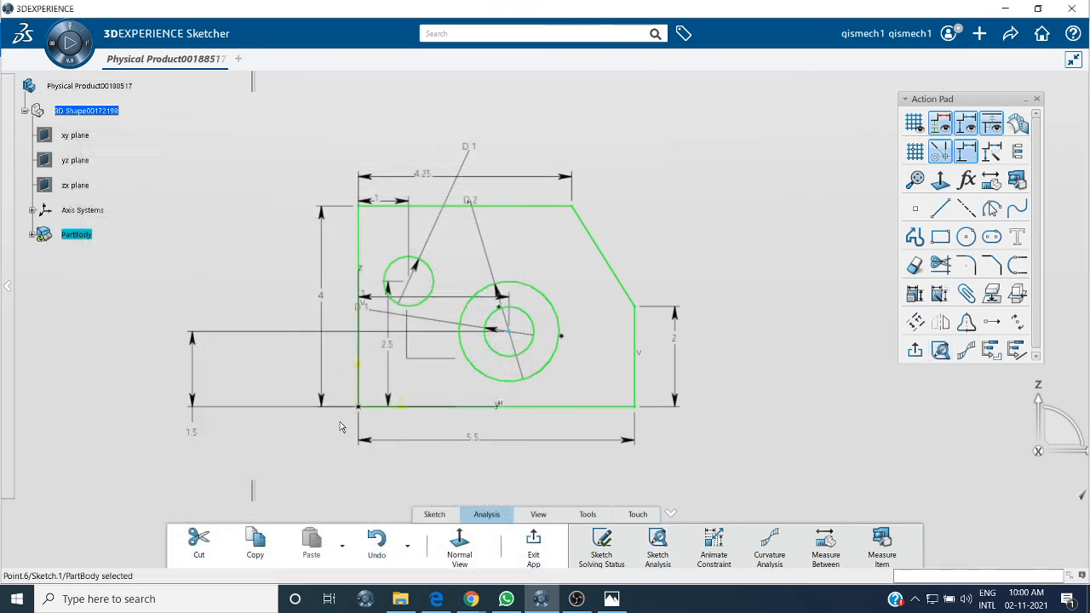
Exit the sketch and create a pad from it with a length of 5 mm
left_click(547, 552)
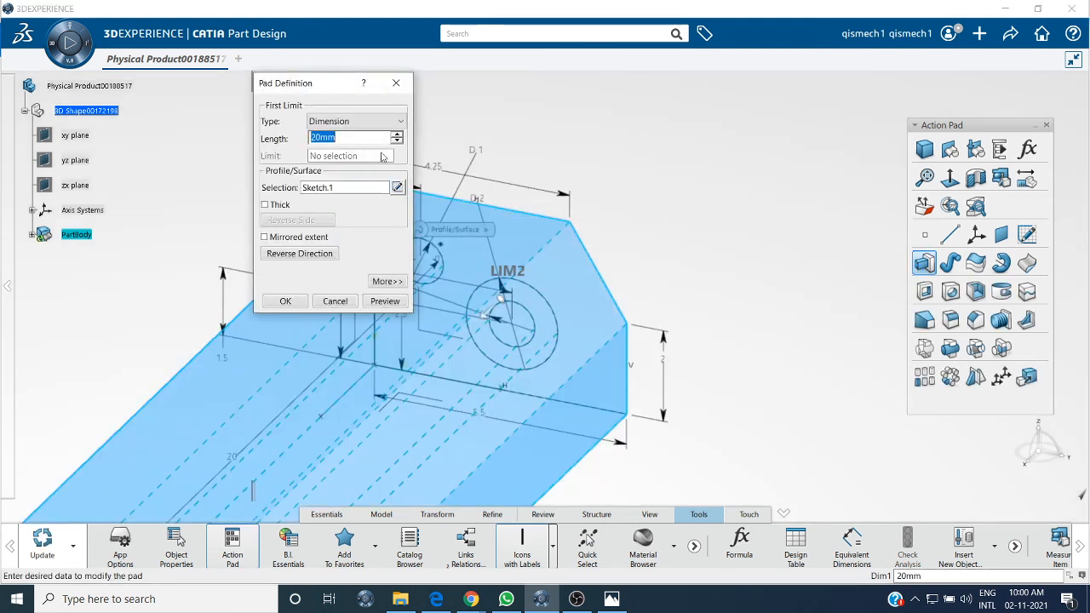
type("5")
key("Return")
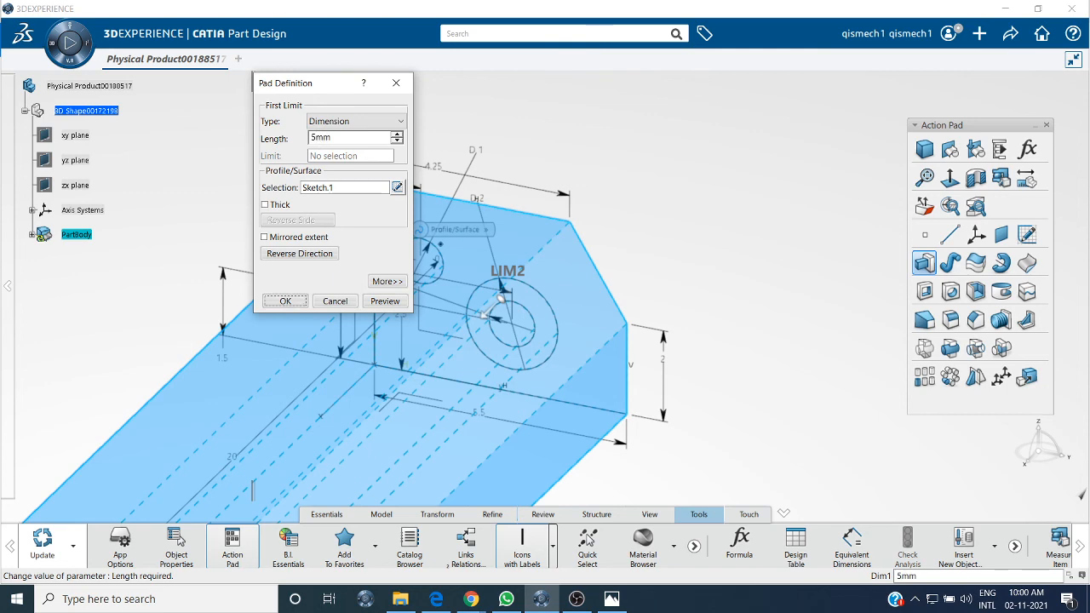
key("Return")
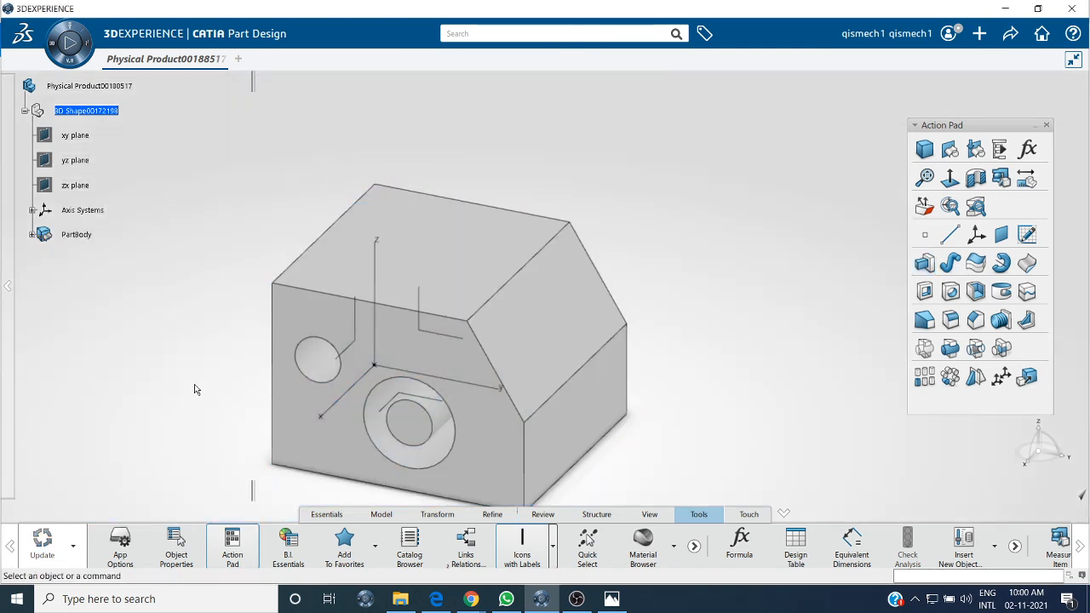
Inspect the pad from another angle, and reopen its profile sketch from the PartBody for editing
middle_click_drag(194, 389, 611, 308)
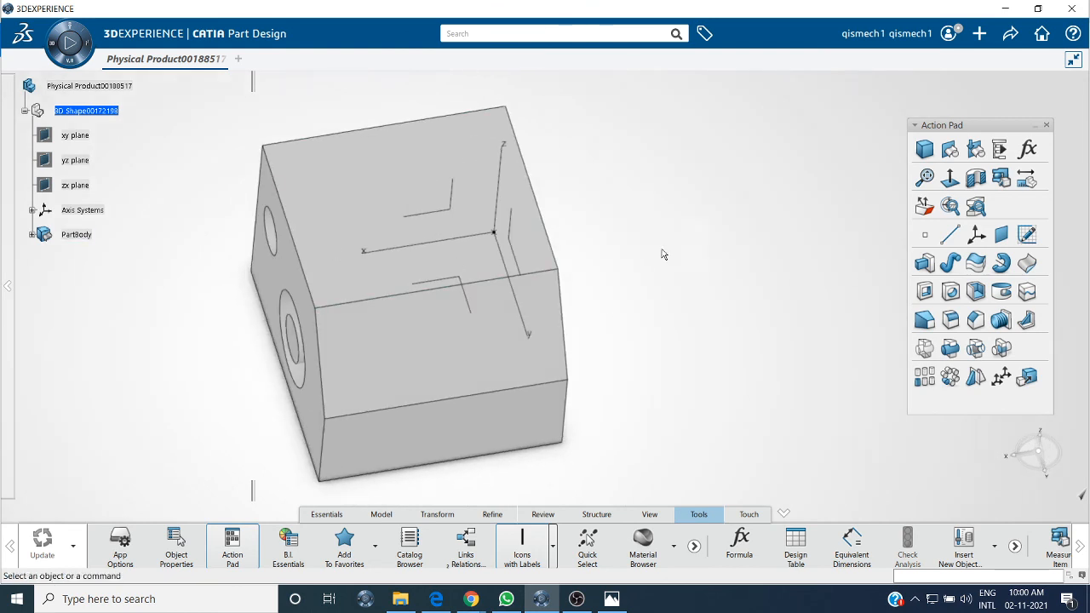
left_click(32, 236)
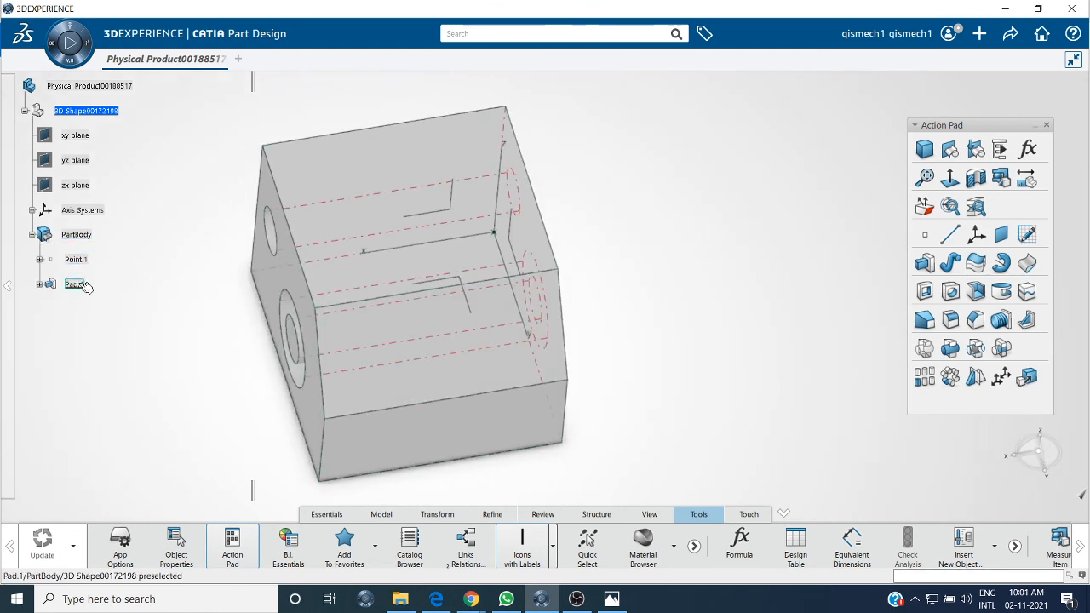
left_click(40, 284)
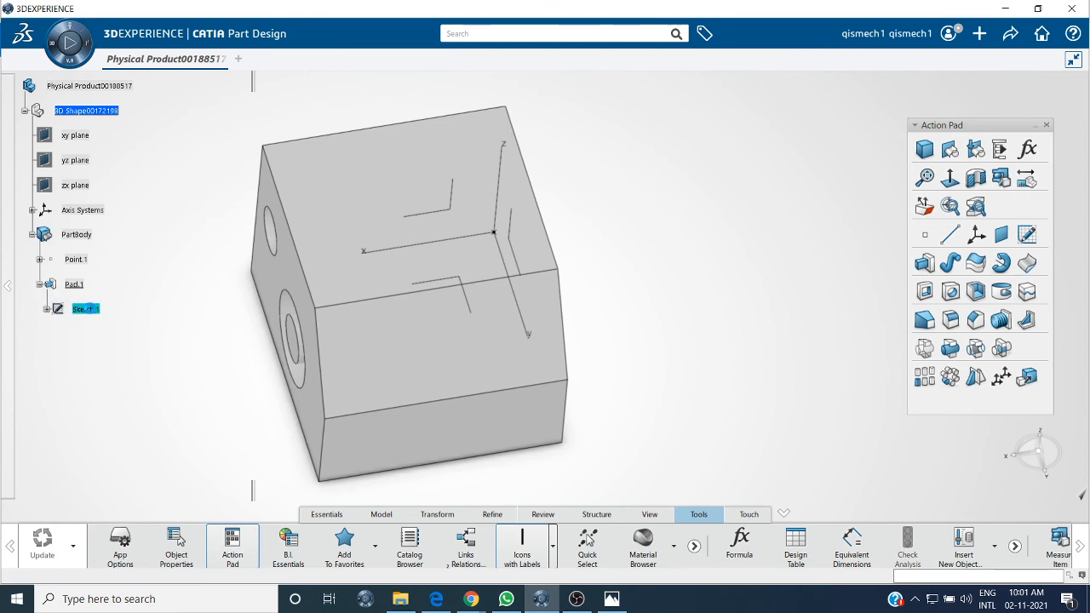
double_click(85, 309)
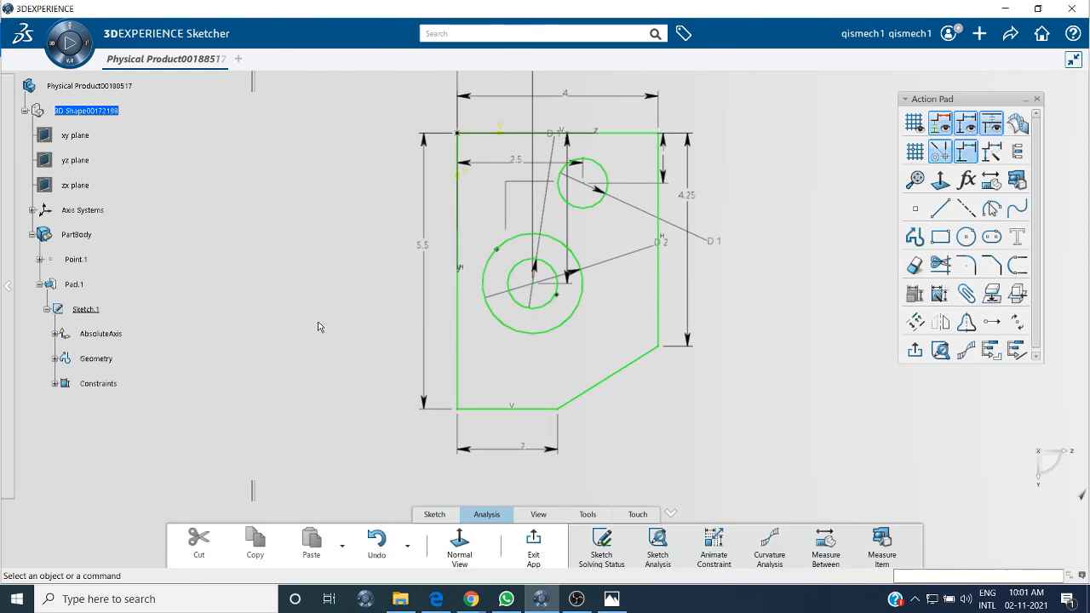